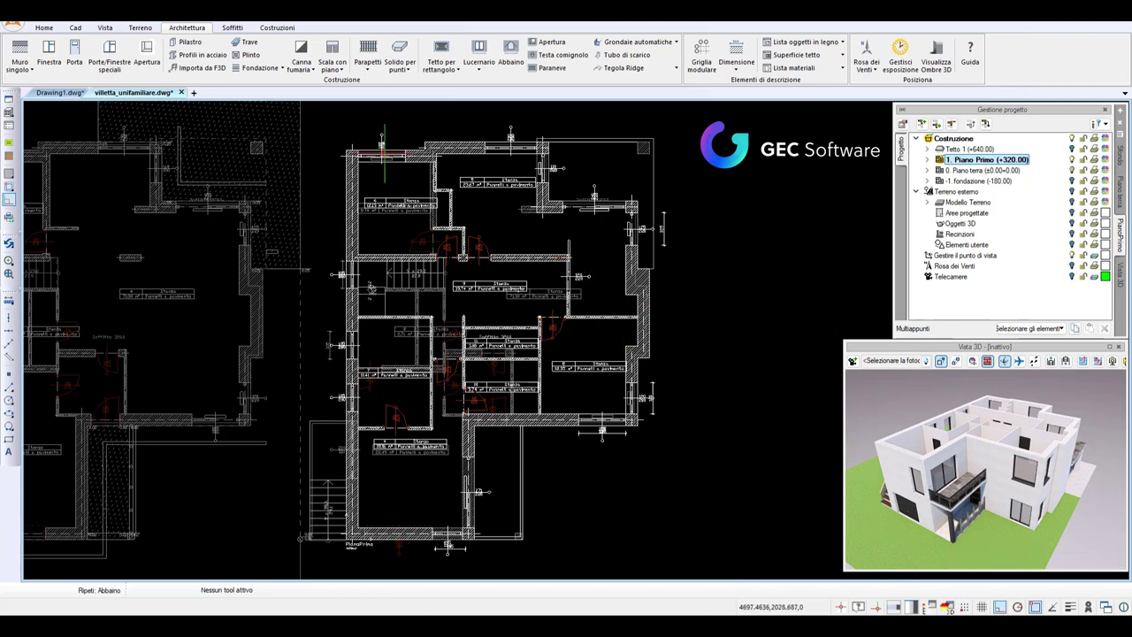
Orbit the 3D house to its front and show the Tetto per rettangolo roof-type list.
{"action": "mouse_move", "coordinate": [982, 460]}
{"action": "left_mouse_down"}
{"action": "mouse_move", "coordinate": [1035, 446]}
{"action": "mouse_move", "coordinate": [999, 438]}
{"action": "mouse_move", "coordinate": [999, 478]}
{"action": "mouse_move", "coordinate": [999, 442]}
{"action": "left_mouse_up"}
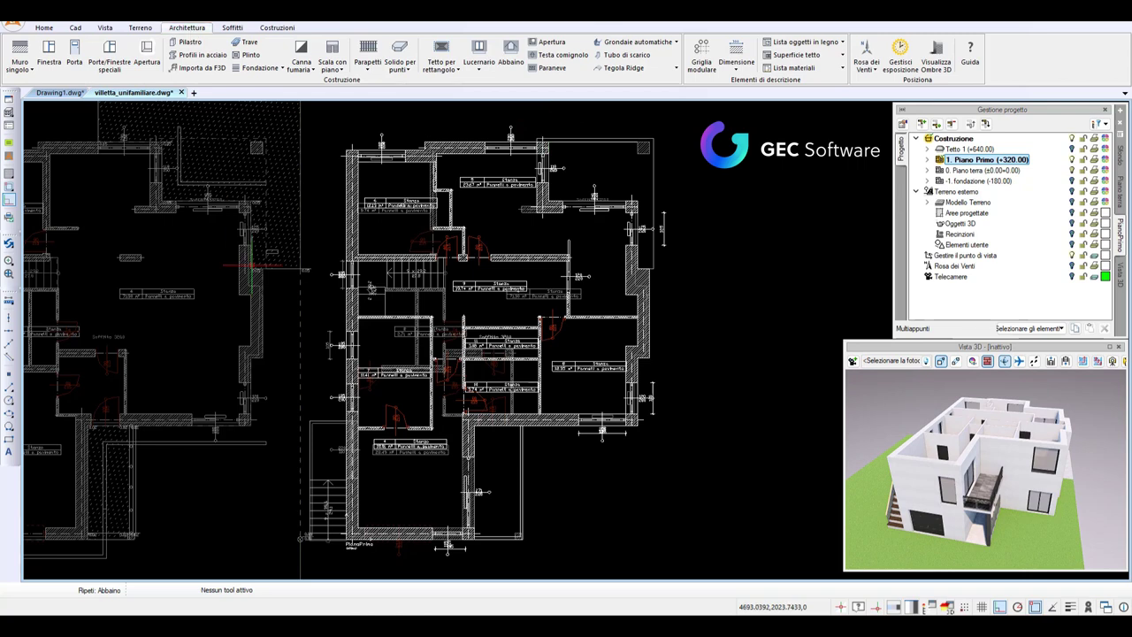
{"action": "left_click", "coordinate": [458, 70]}
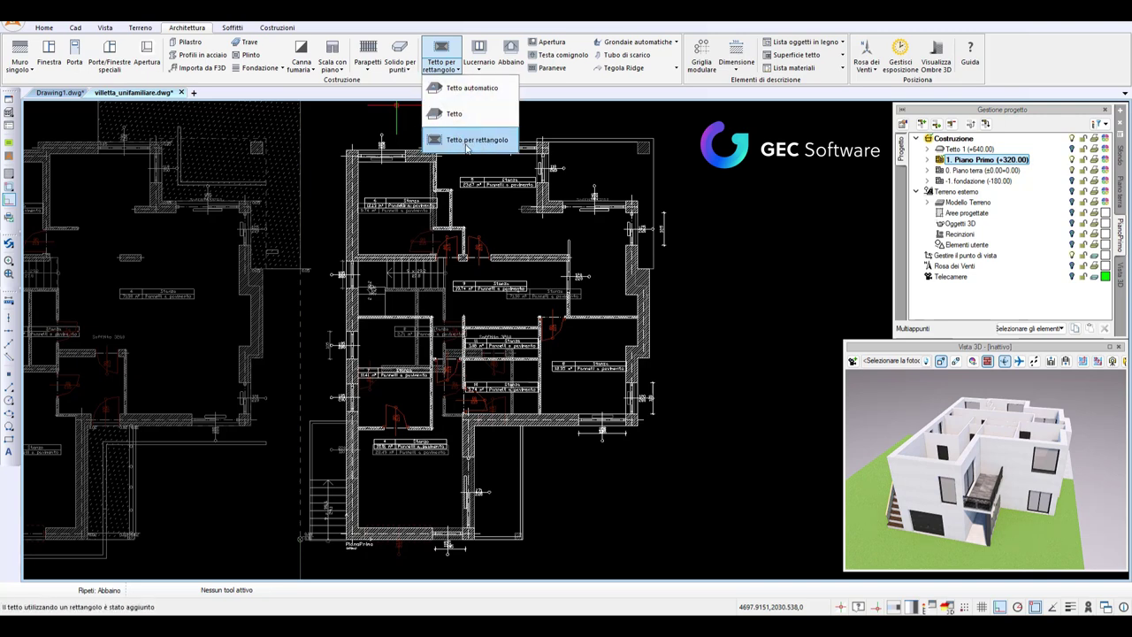
Choose Tetto automatico on Piano Primo with 320 cm height, 30 cm eave and 20° pitch.
{"action": "left_click", "coordinate": [459, 92]}
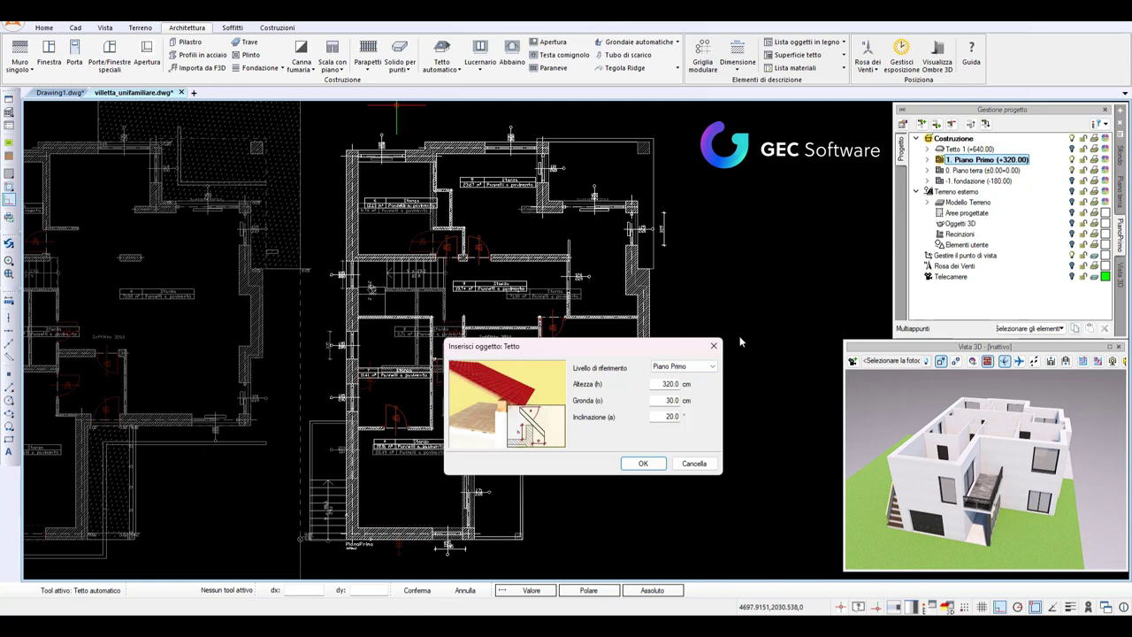
{"action": "left_click", "coordinate": [704, 375]}
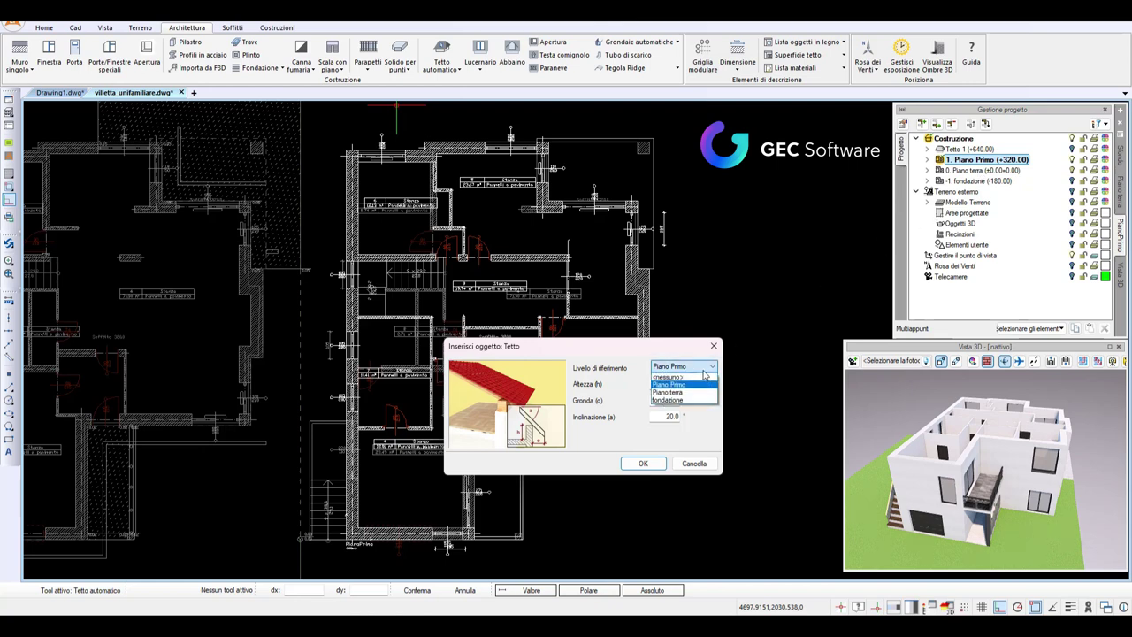
{"action": "left_click", "coordinate": [643, 423]}
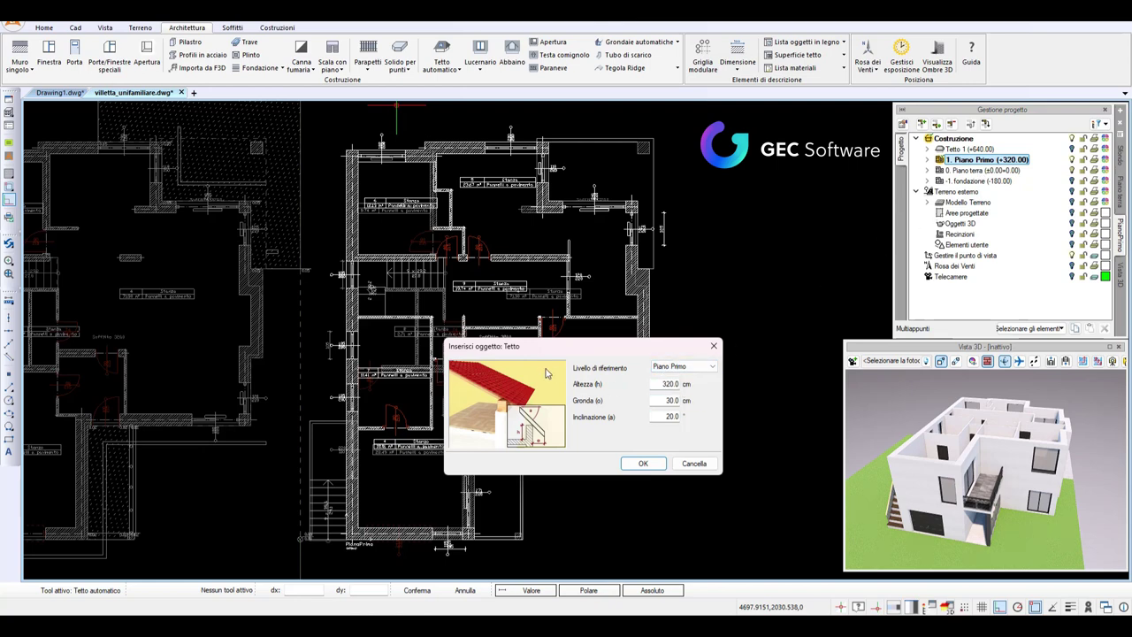
{"action": "left_click_drag", "start_coordinate": [665, 384], "coordinate": [682, 383]}
Place the automatic roof inside the first-floor outline and accept trimming, creating Tetto 2 (+640.00).
{"action": "left_click", "coordinate": [645, 464]}
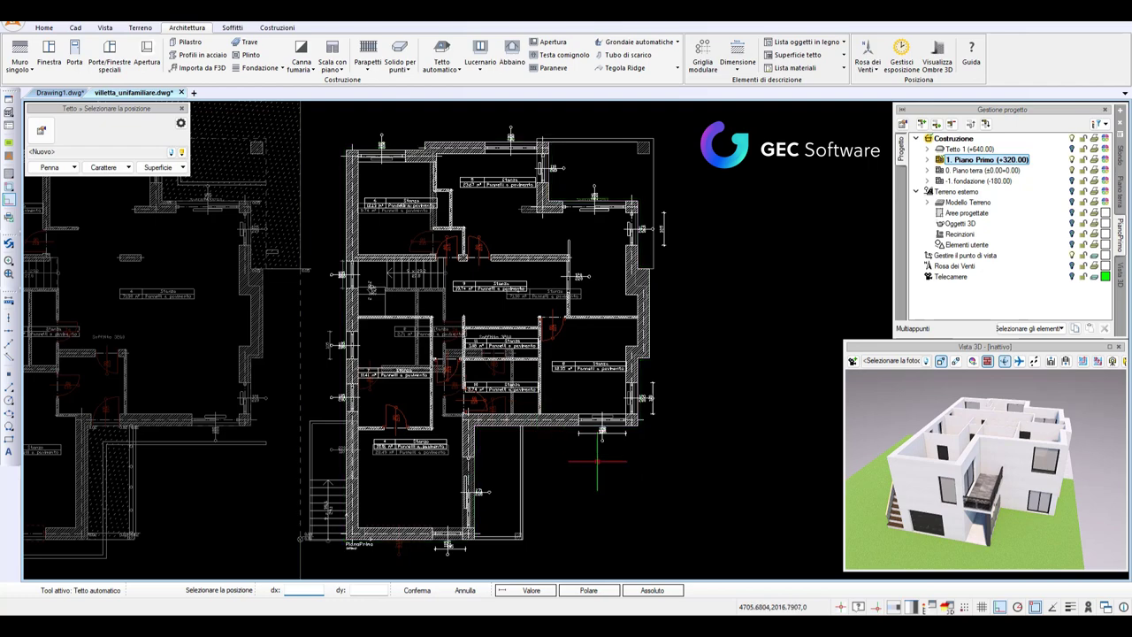
{"action": "scroll", "coordinate": [575, 371], "scroll_direction": "up", "scroll_amount": 2}
{"action": "scroll", "coordinate": [544, 477], "scroll_direction": "down", "scroll_amount": 2}
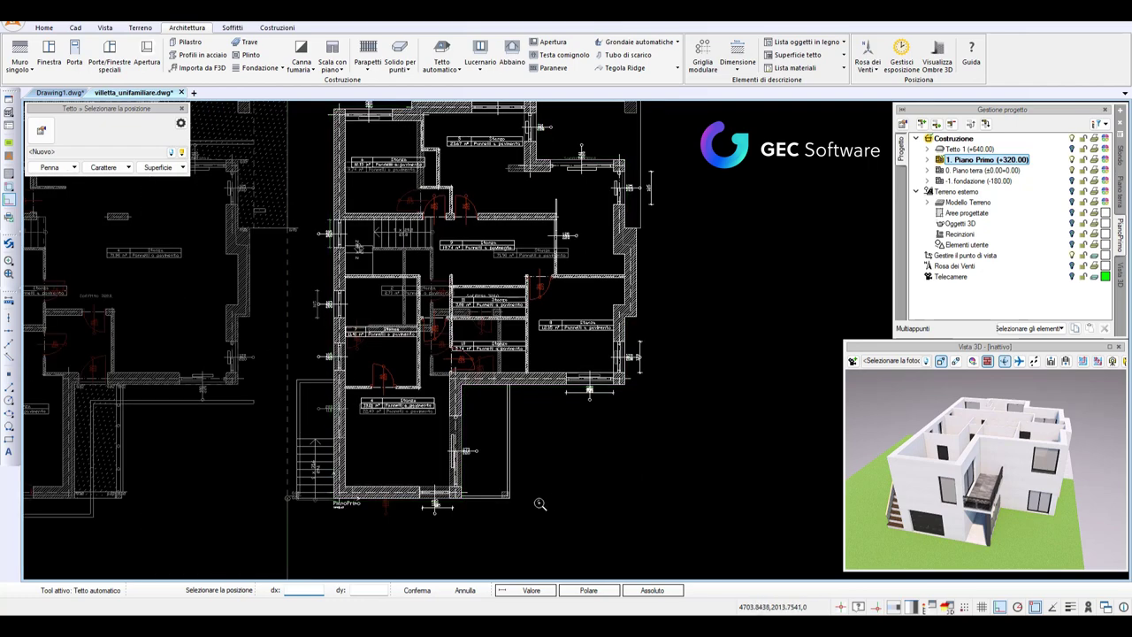
{"action": "scroll", "coordinate": [510, 399], "scroll_direction": "down", "scroll_amount": 2}
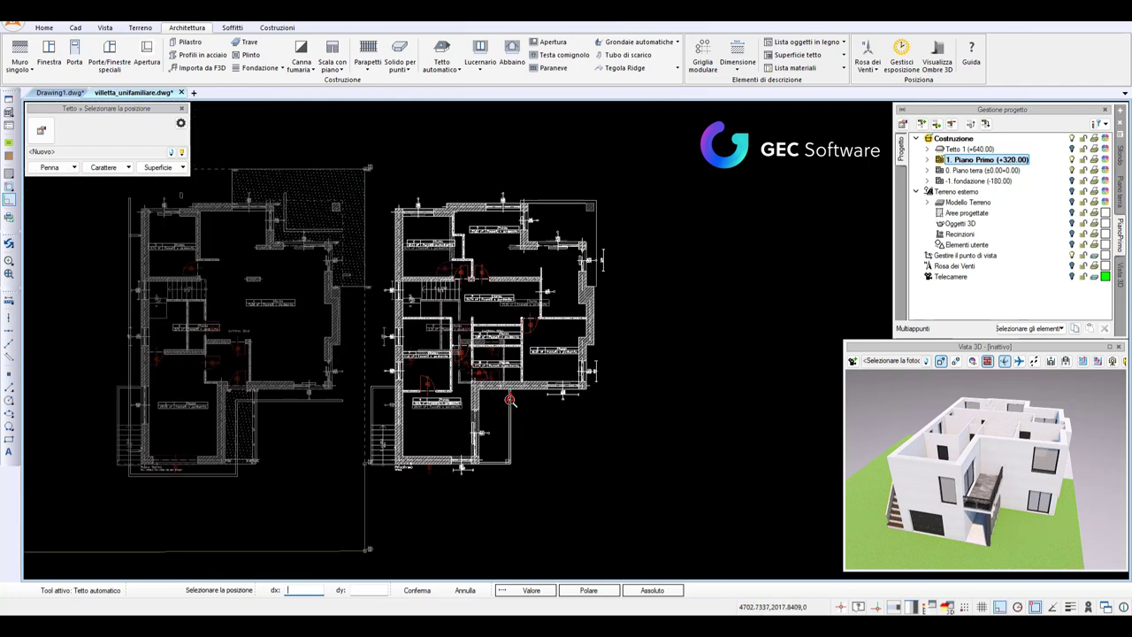
{"action": "scroll", "coordinate": [522, 354], "scroll_direction": "up", "scroll_amount": 1}
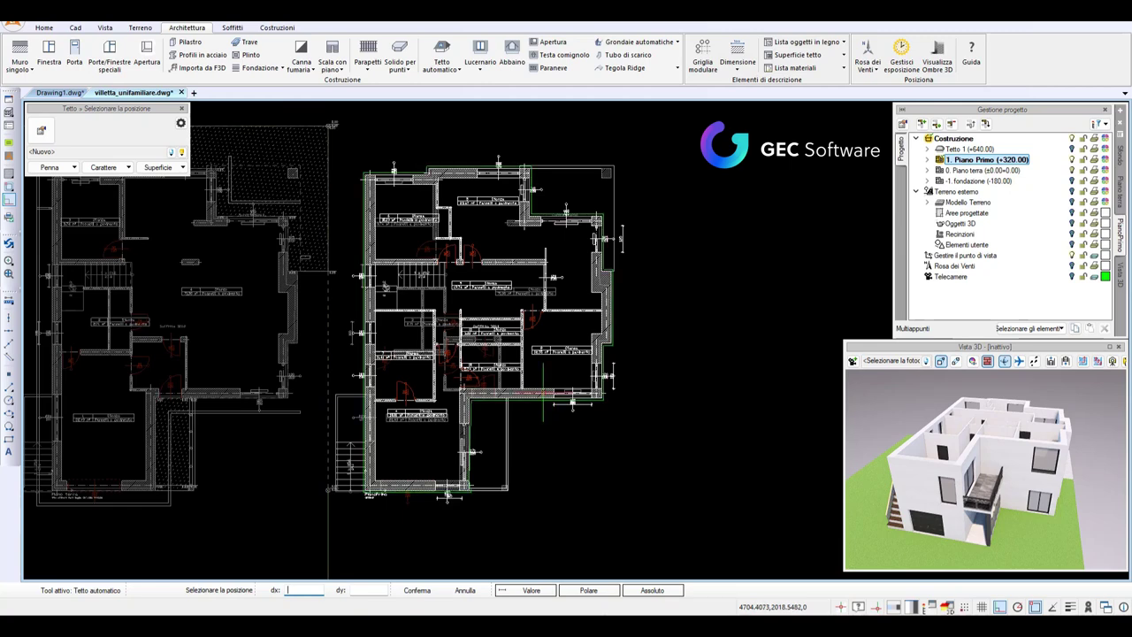
{"action": "left_click", "coordinate": [545, 391]}
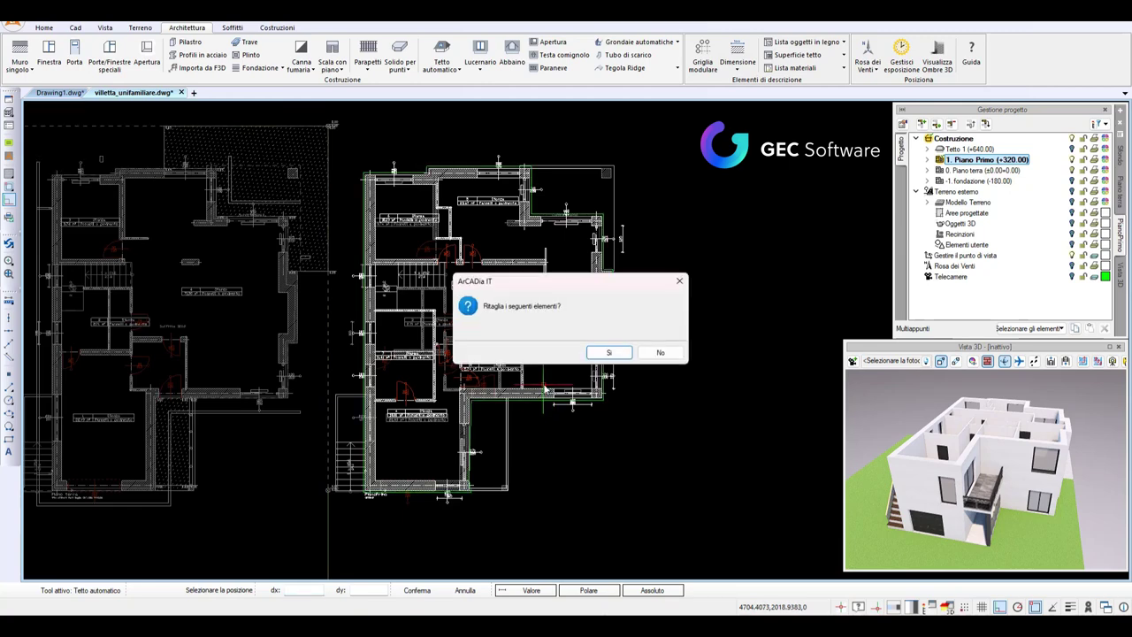
{"action": "left_click", "coordinate": [607, 353]}
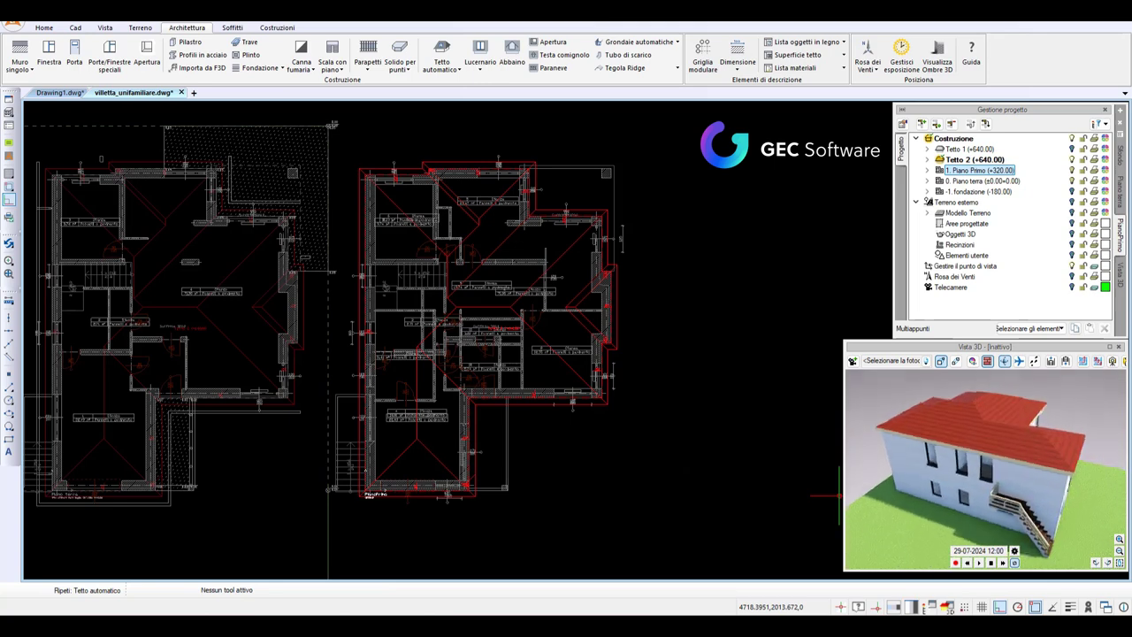
Rotate the 3D view top-down and select the roof to bring up Proprietà oggetto: Tetto.
{"action": "left_click_drag", "start_coordinate": [1084, 456], "coordinate": [1084, 530]}
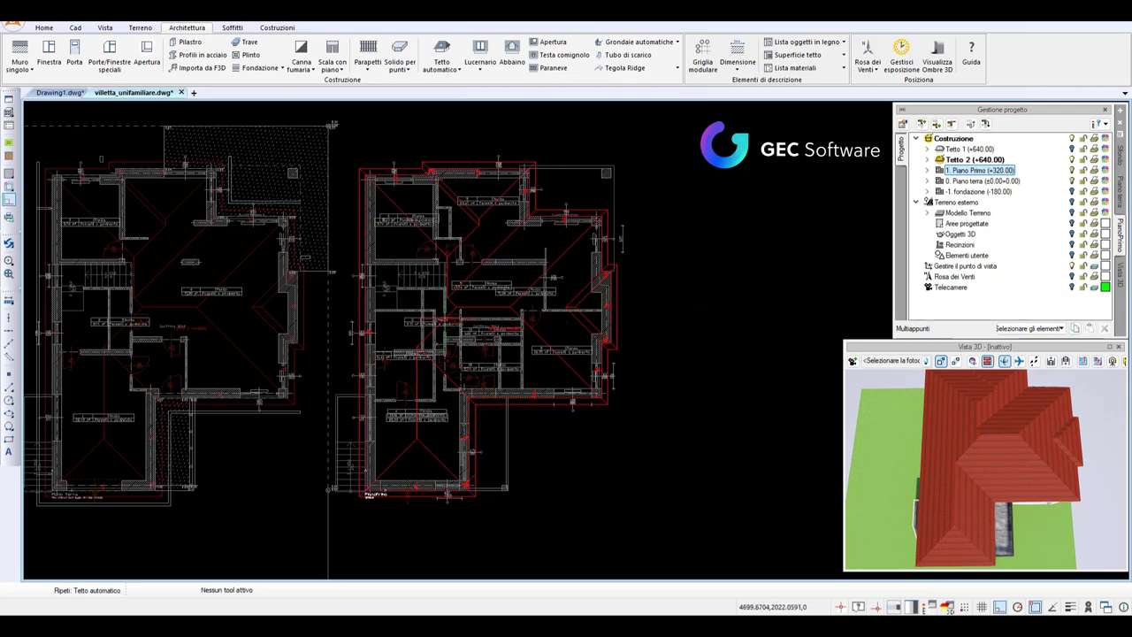
{"action": "left_click", "coordinate": [492, 307]}
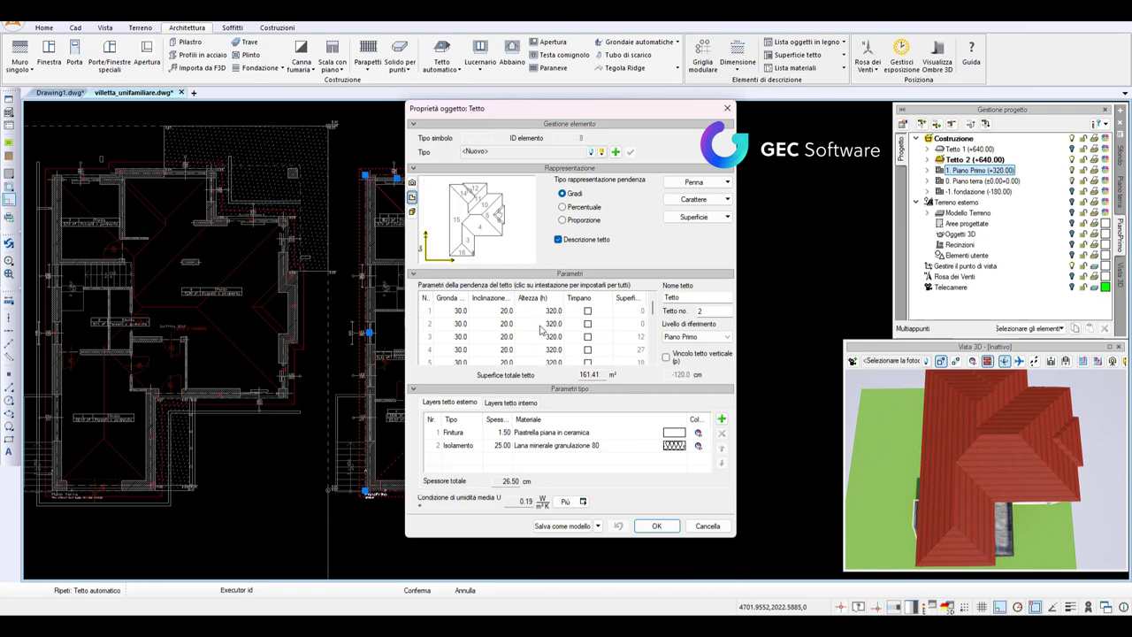
{"action": "left_click", "coordinate": [460, 254]}
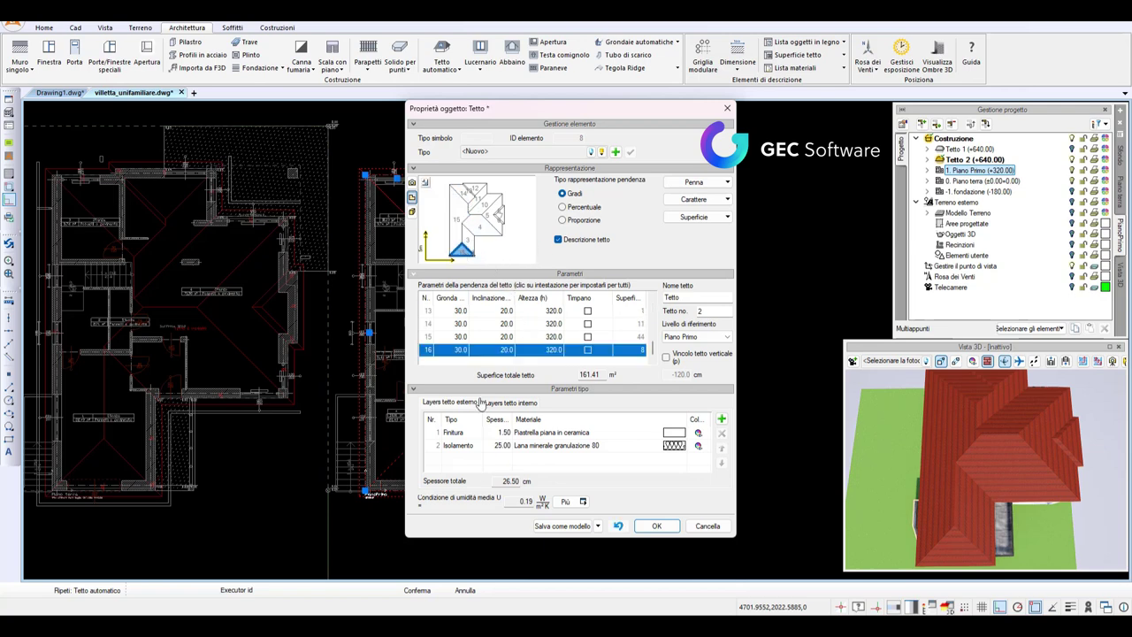
{"action": "left_click", "coordinate": [588, 350]}
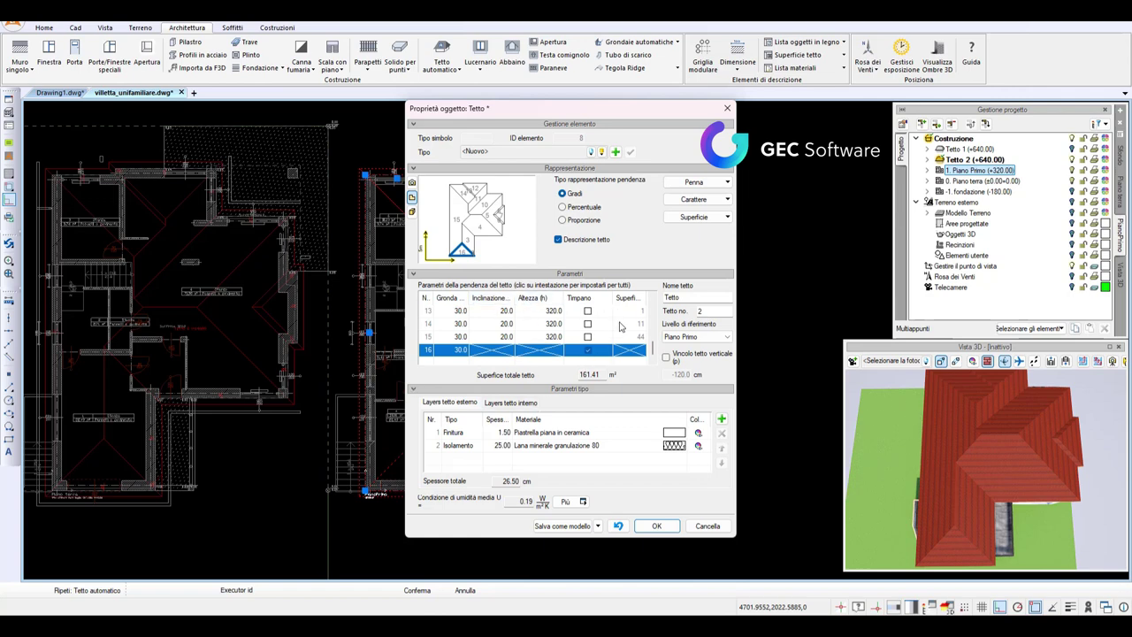
{"action": "double_click", "coordinate": [581, 374]}
{"action": "left_click", "coordinate": [657, 527]}
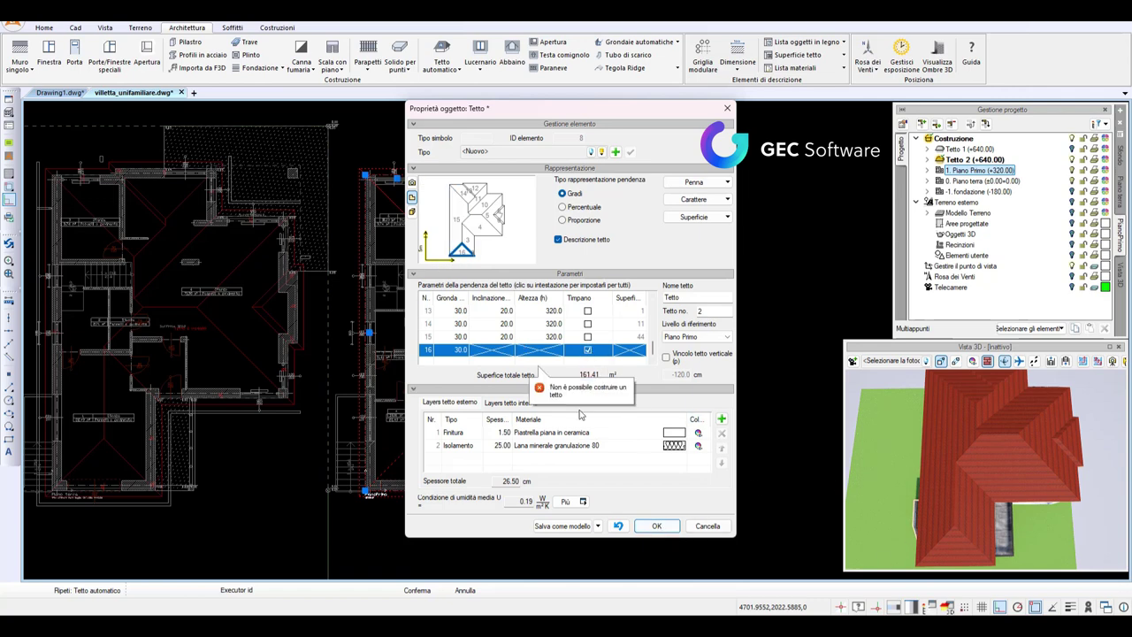
{"action": "left_click", "coordinate": [588, 350]}
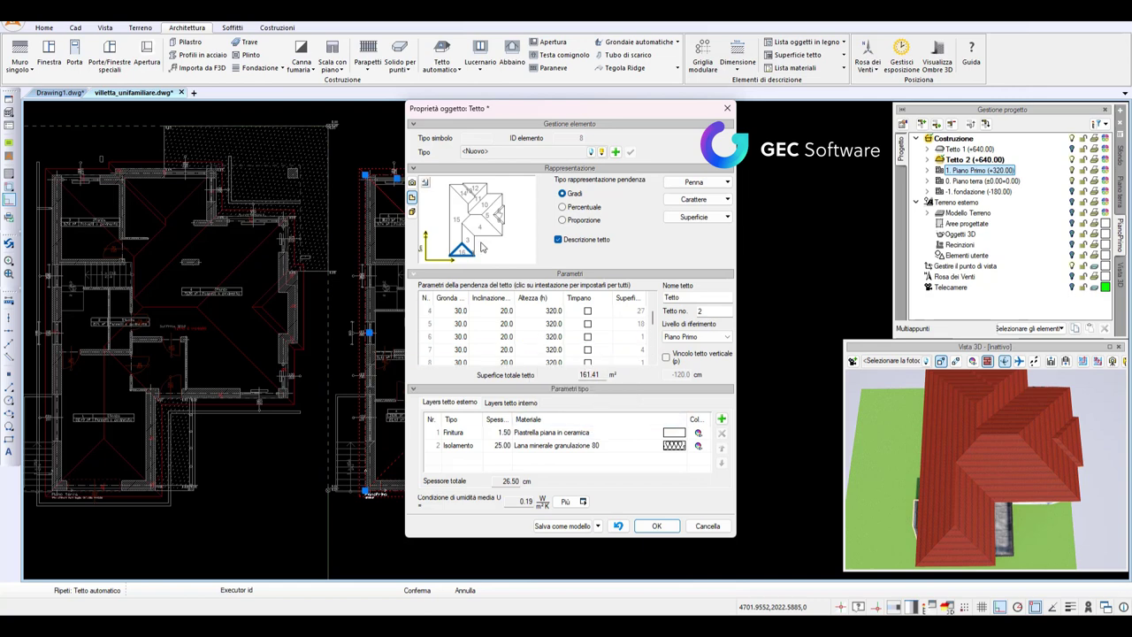
Tick Timpano for roof sides 7, 12 and 13 and try to apply them.
{"action": "left_click", "coordinate": [500, 215]}
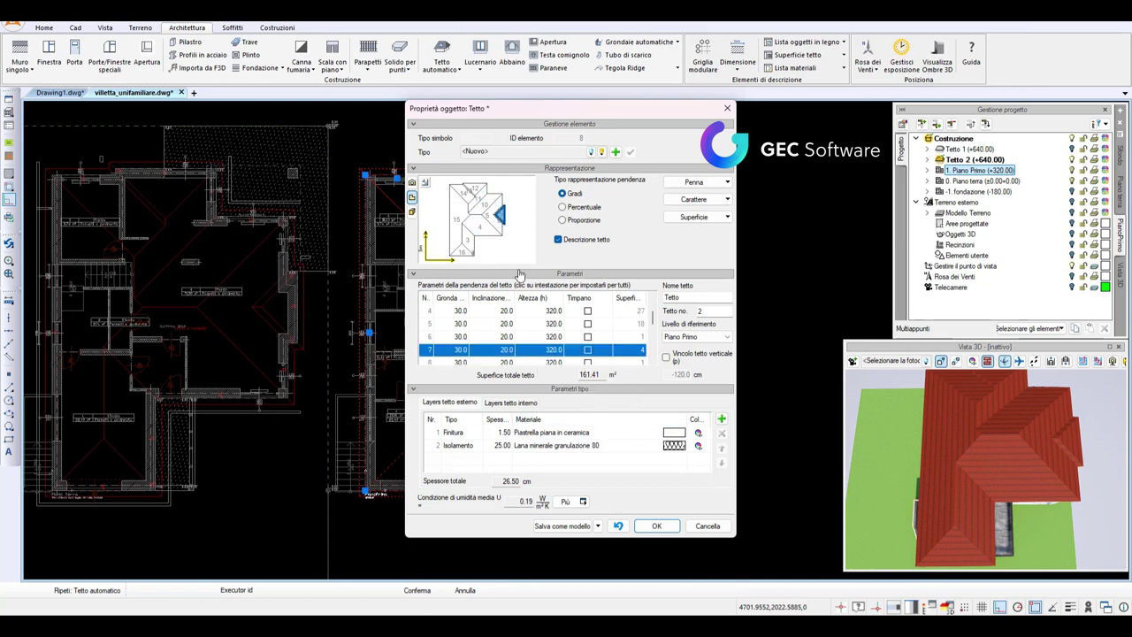
{"action": "left_click", "coordinate": [588, 350]}
{"action": "scroll", "coordinate": [575, 332], "scroll_direction": "up", "scroll_amount": 1}
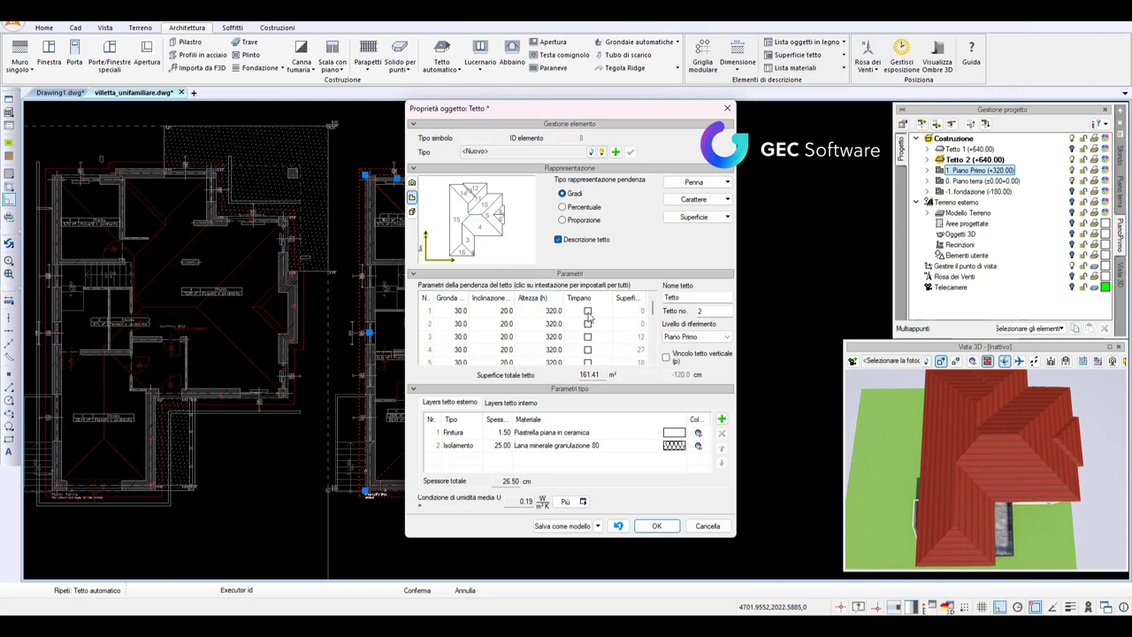
{"action": "scroll", "coordinate": [589, 316], "scroll_direction": "down", "scroll_amount": 3}
{"action": "left_click", "coordinate": [584, 349]}
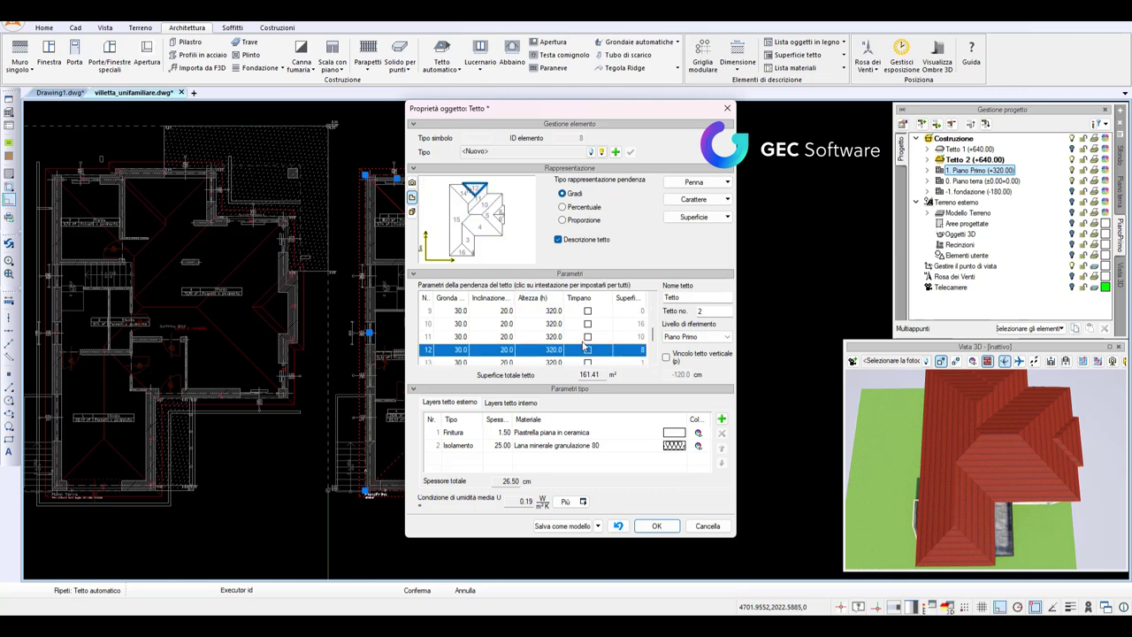
{"action": "left_click", "coordinate": [586, 350]}
{"action": "key", "text": "Down"}
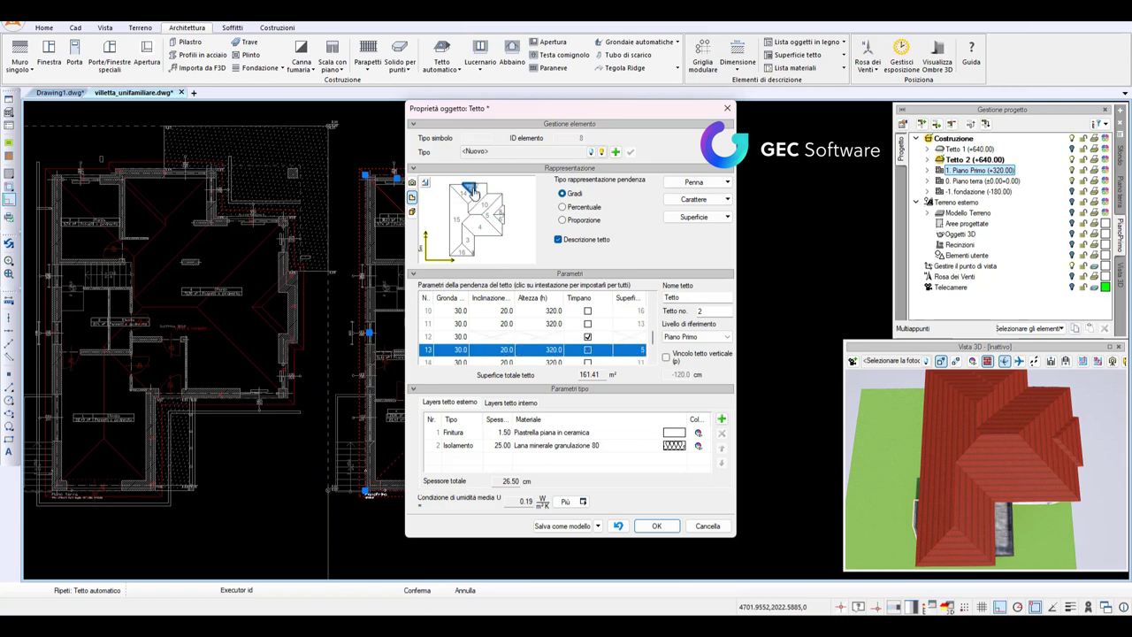
{"action": "left_click", "coordinate": [586, 351]}
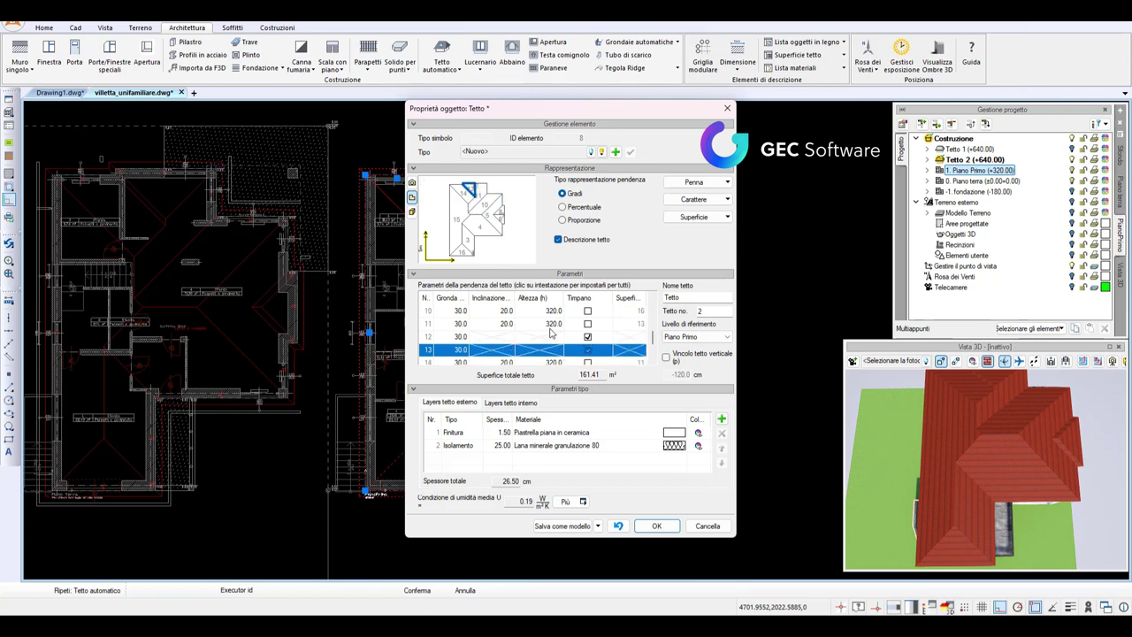
{"action": "left_click", "coordinate": [656, 525]}
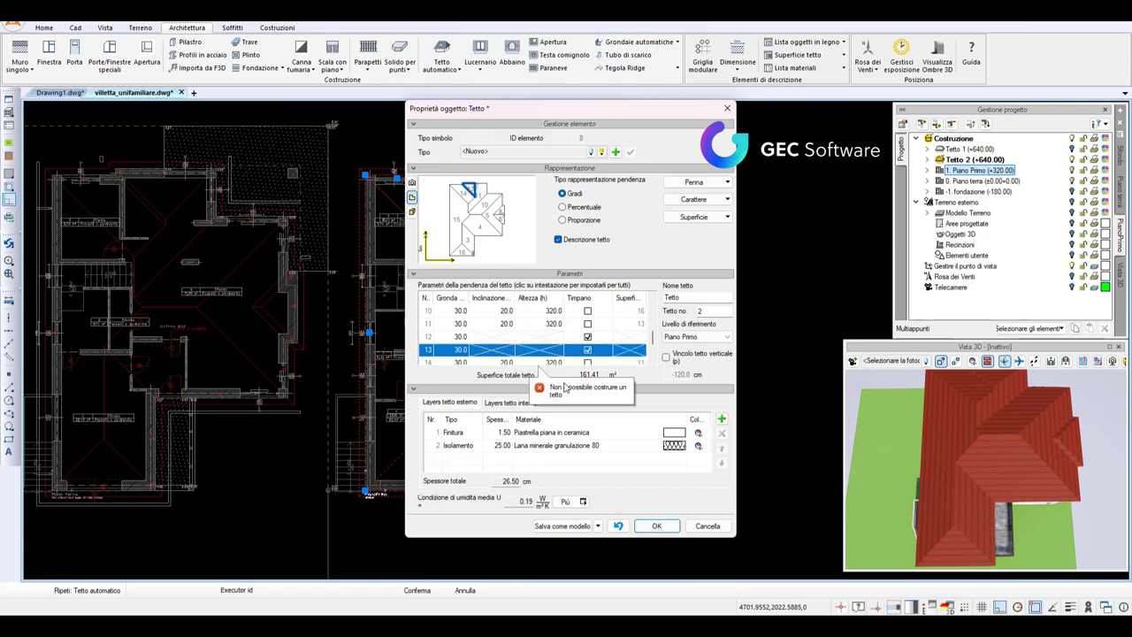
Inspect slope rows 13 and 16 in the table after the construction error.
{"action": "scroll", "coordinate": [619, 345], "scroll_direction": "down", "scroll_amount": 1}
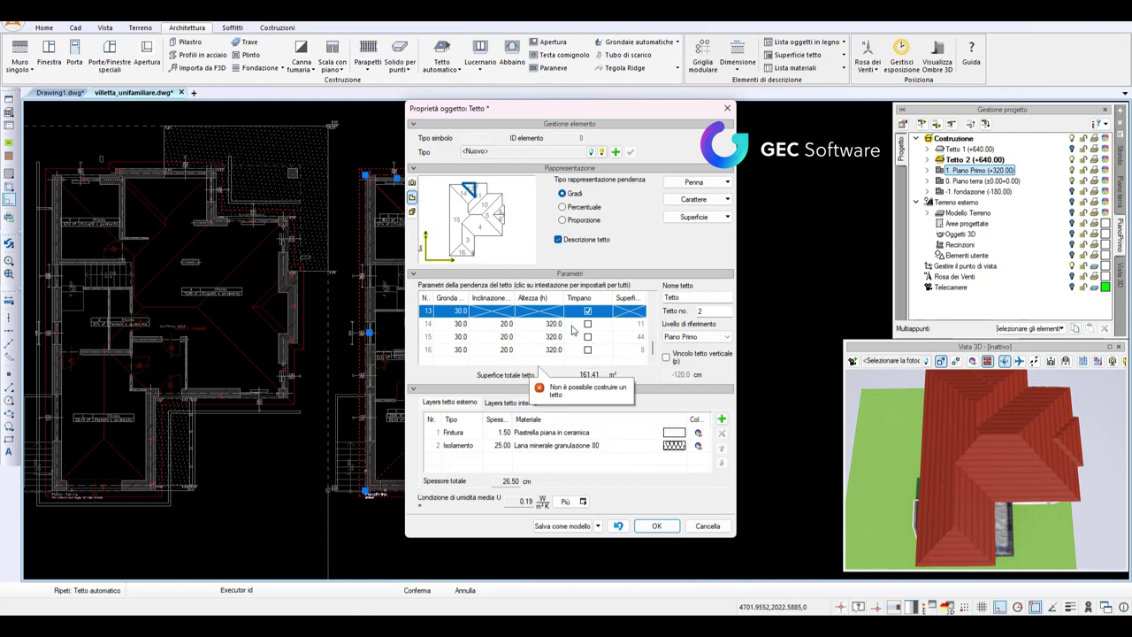
{"action": "scroll", "coordinate": [463, 339], "scroll_direction": "up", "scroll_amount": 2}
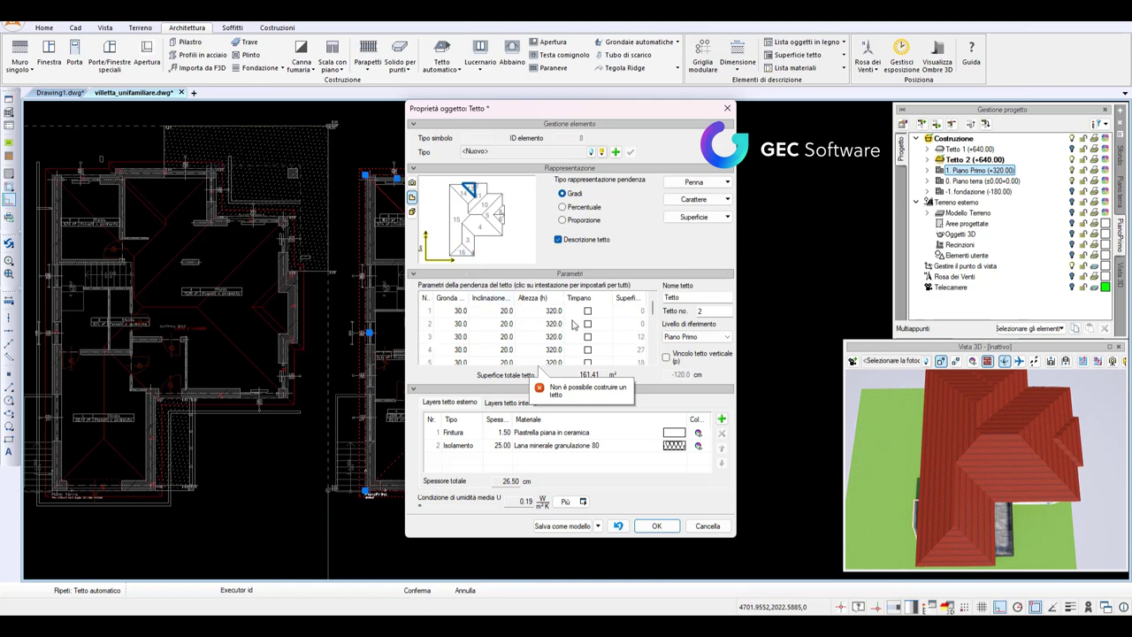
{"action": "scroll", "coordinate": [459, 363], "scroll_direction": "down", "scroll_amount": 1}
{"action": "left_click", "coordinate": [476, 350]}
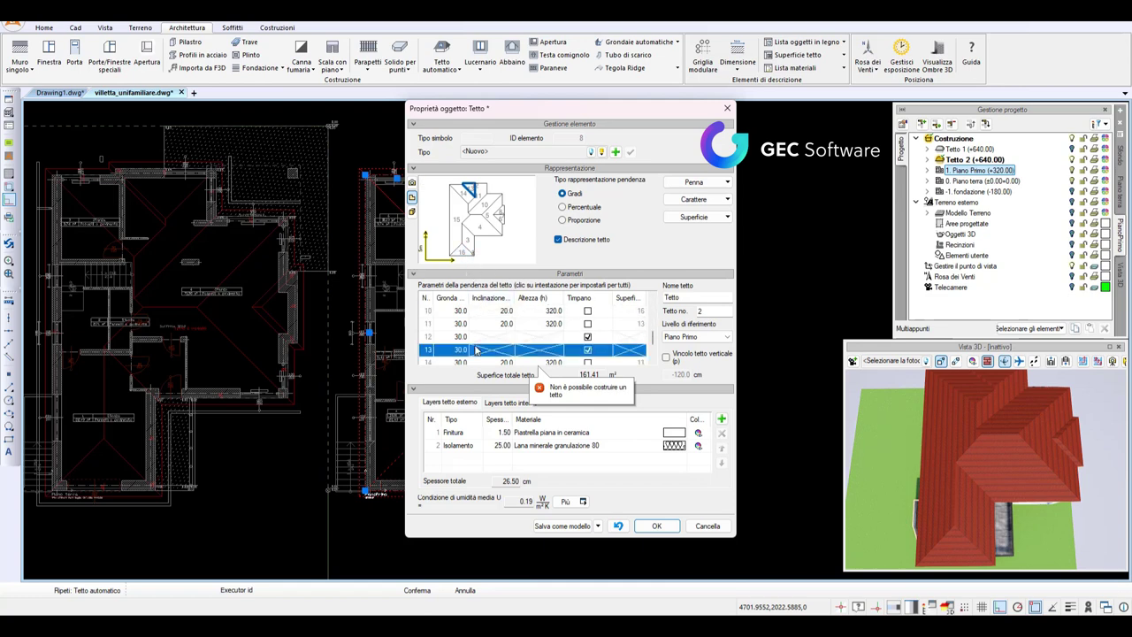
{"action": "scroll", "coordinate": [482, 358], "scroll_direction": "down", "scroll_amount": 1}
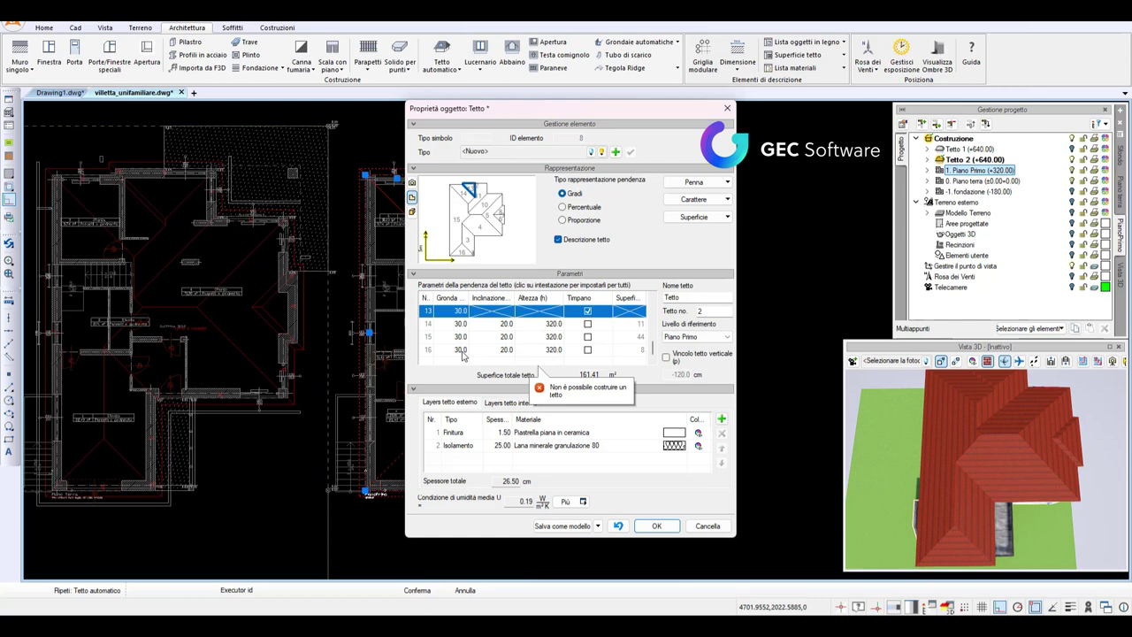
{"action": "left_click", "coordinate": [594, 352]}
Clear Timpano on slopes 16 and 13, apply with trimming, then delete the roof.
{"action": "left_click", "coordinate": [655, 525]}
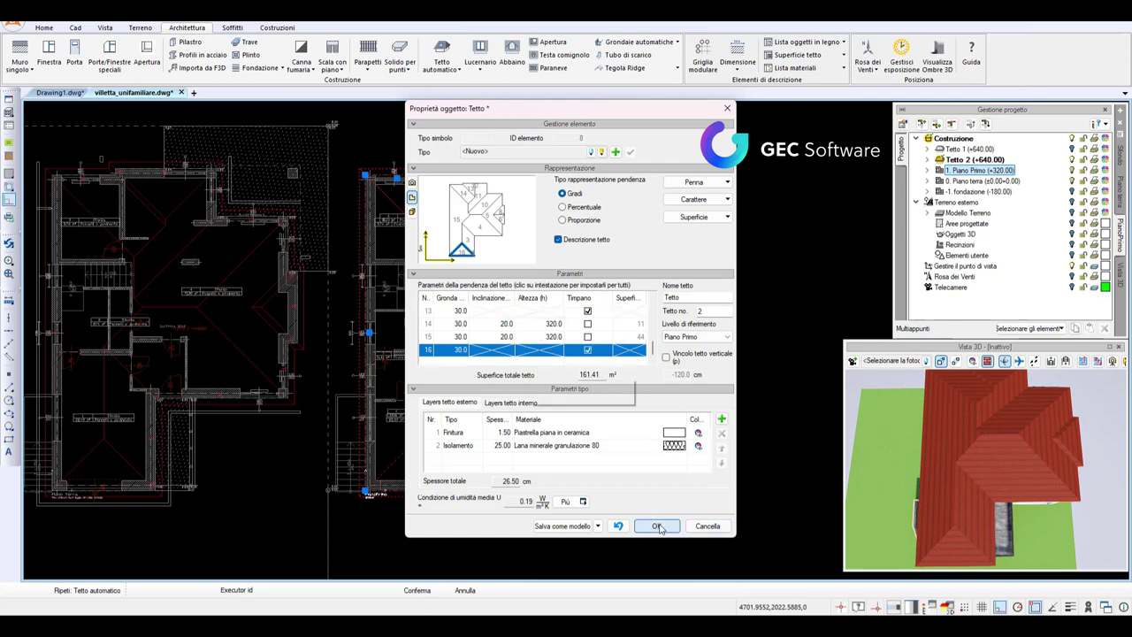
{"action": "scroll", "coordinate": [576, 357], "scroll_direction": "up", "scroll_amount": 3}
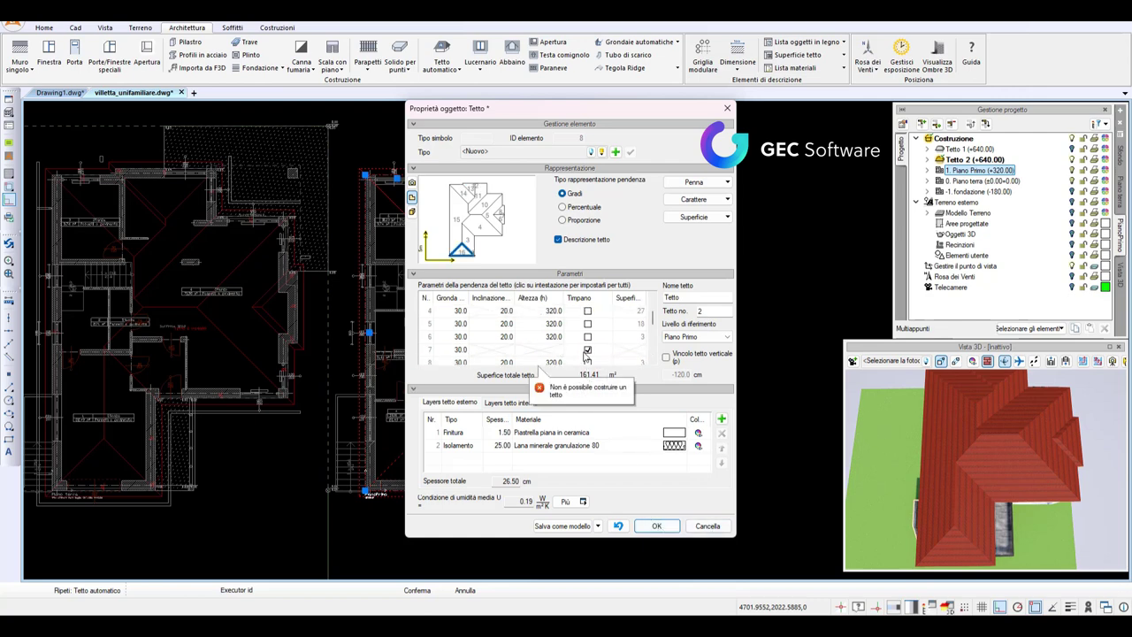
{"action": "scroll", "coordinate": [586, 358], "scroll_direction": "down", "scroll_amount": 3}
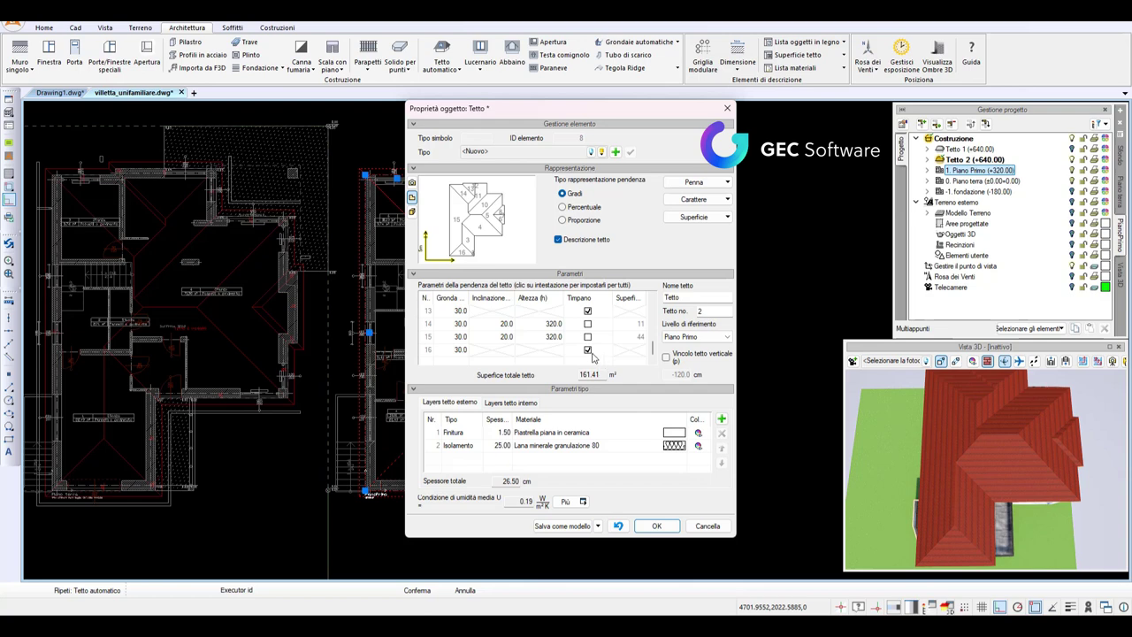
{"action": "left_click", "coordinate": [589, 351]}
{"action": "left_click", "coordinate": [588, 311]}
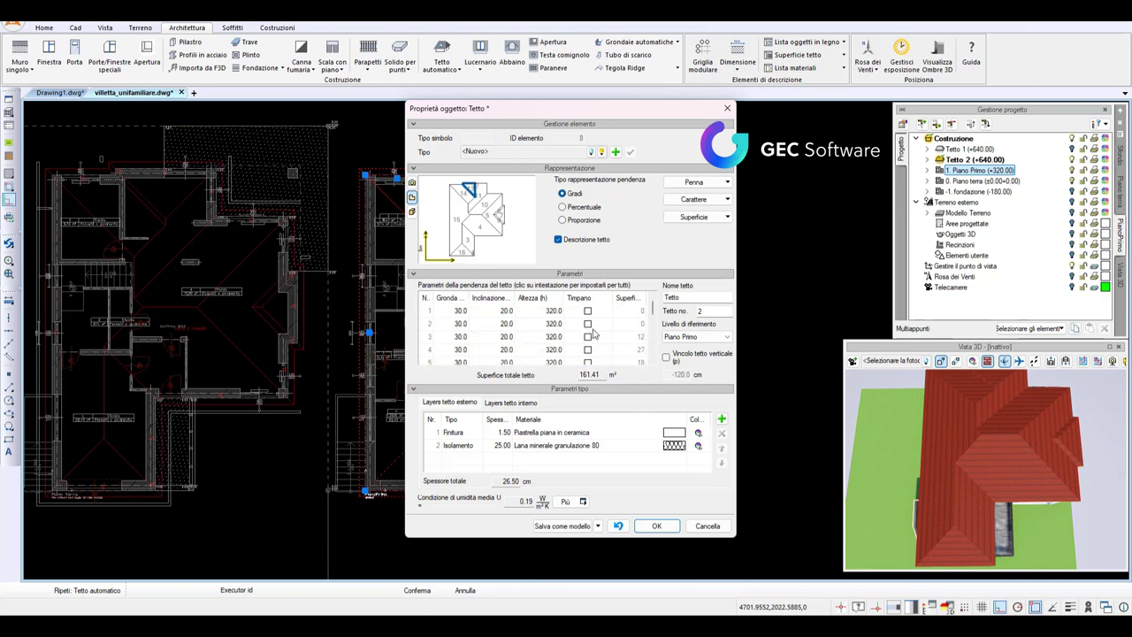
{"action": "left_click", "coordinate": [677, 528]}
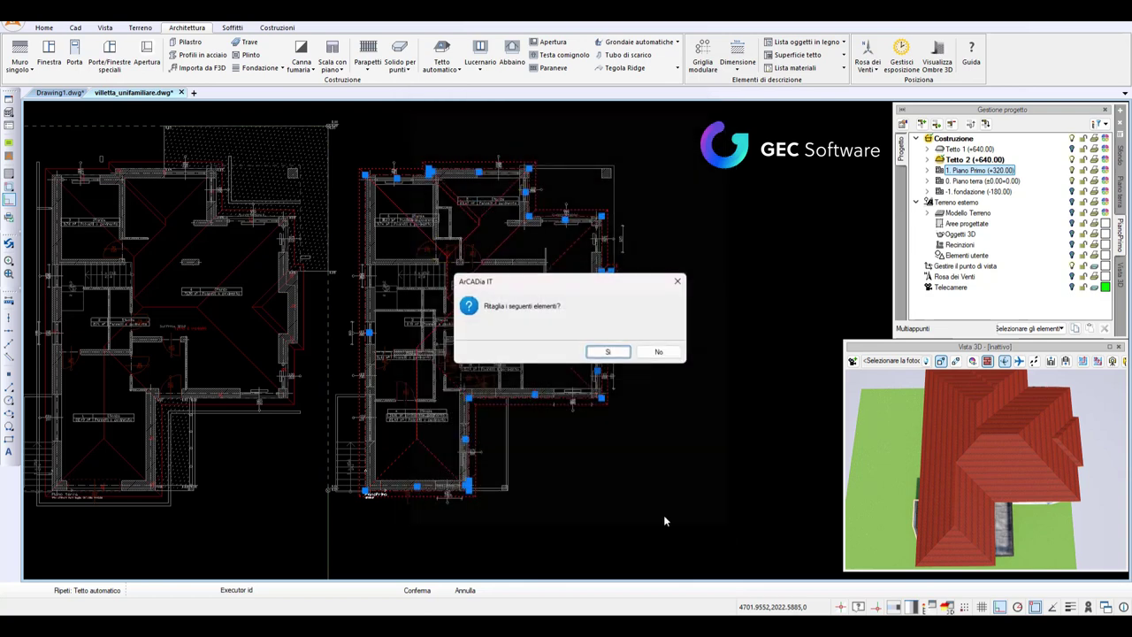
{"action": "left_click", "coordinate": [621, 353]}
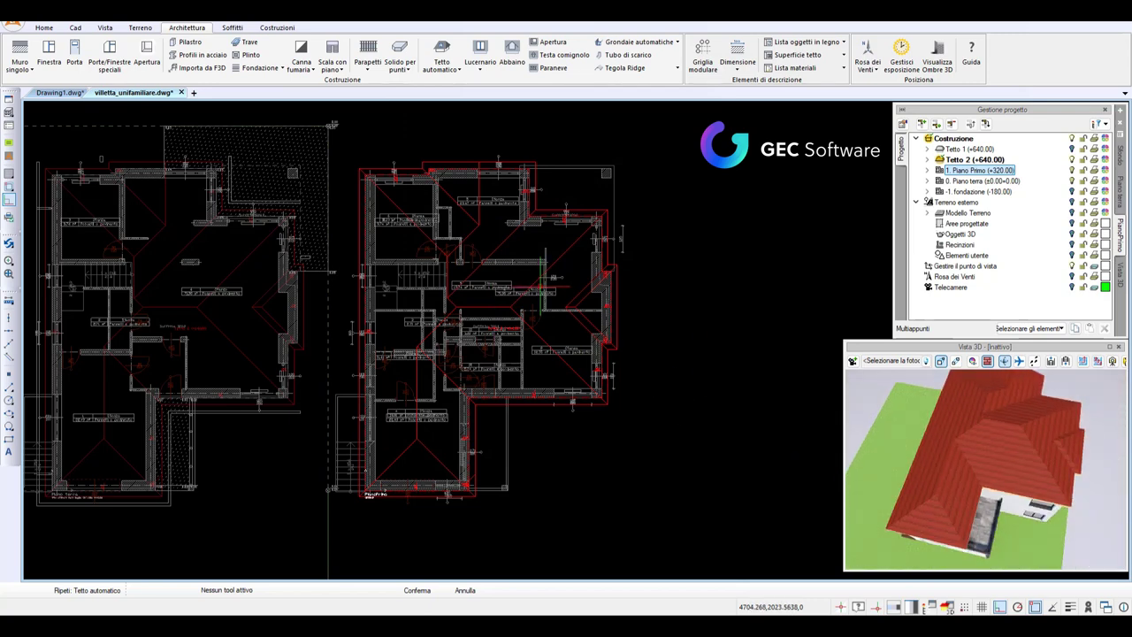
{"action": "left_click", "coordinate": [538, 281]}
{"action": "key", "text": "Delete"}
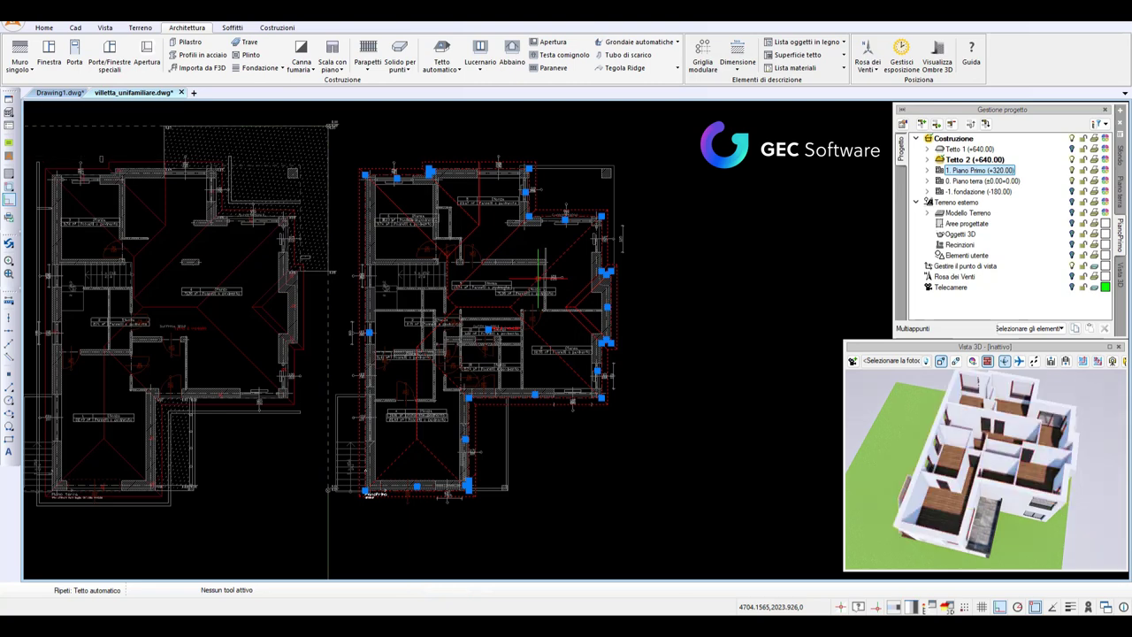
Choose the plain Tetto type with Piano Primo, 320 cm height, 30 cm eave and 20° slope.
{"action": "left_click", "coordinate": [453, 76]}
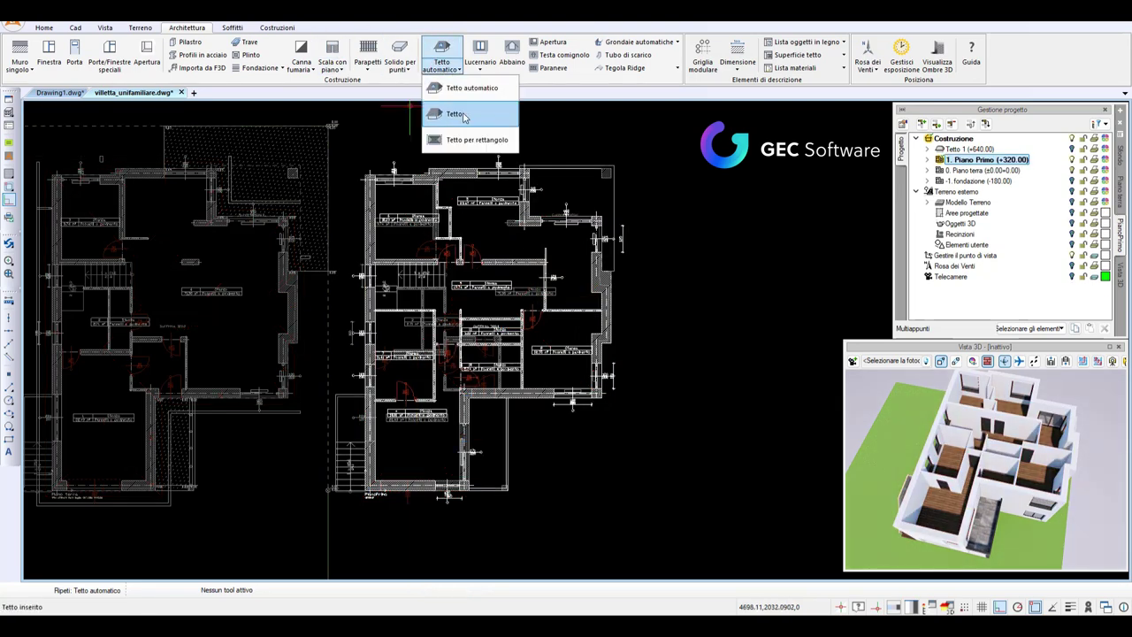
{"action": "left_click", "coordinate": [451, 113]}
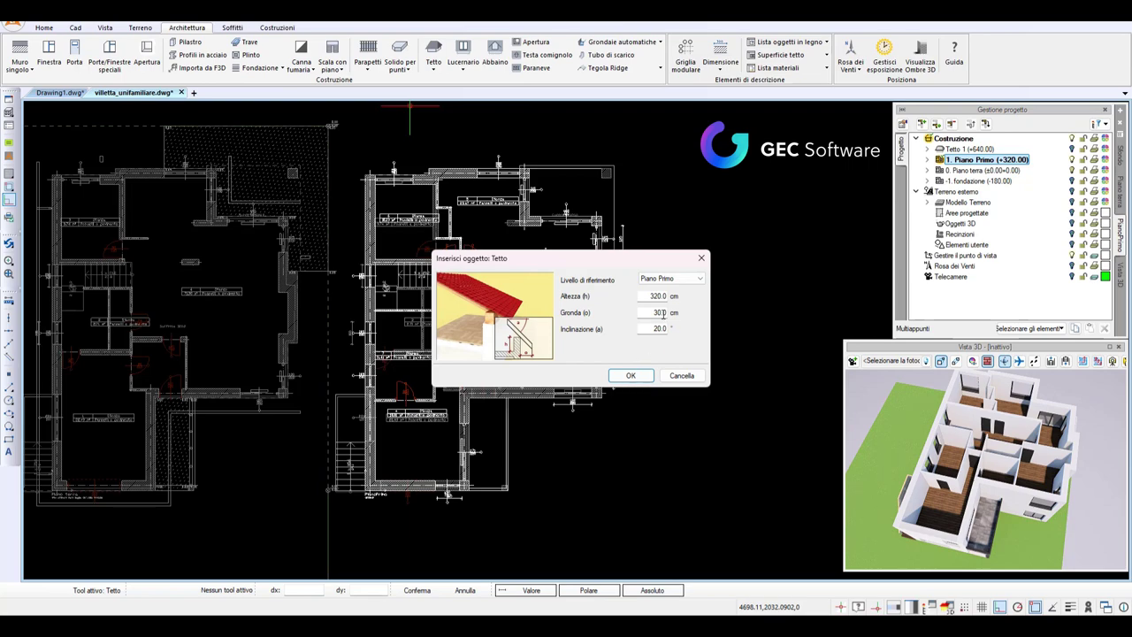
{"action": "left_click", "coordinate": [632, 376]}
{"action": "scroll", "coordinate": [386, 209], "scroll_direction": "up", "scroll_amount": 3}
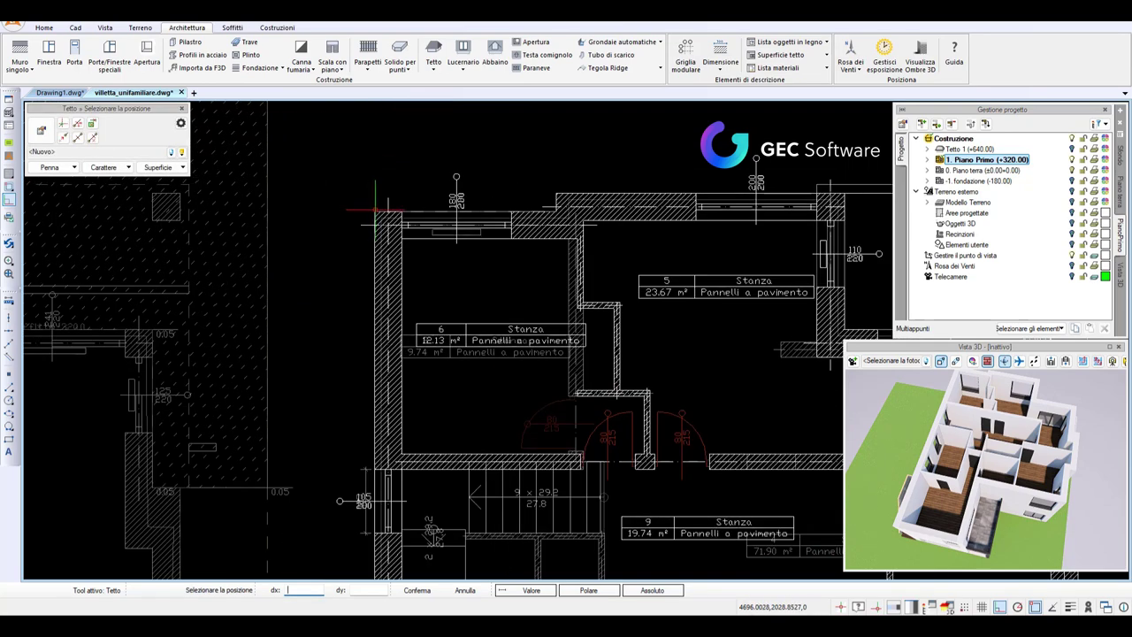
Start the roof outline at the top-left wall corner and follow the top wall rightward.
{"action": "left_click", "coordinate": [375, 212]}
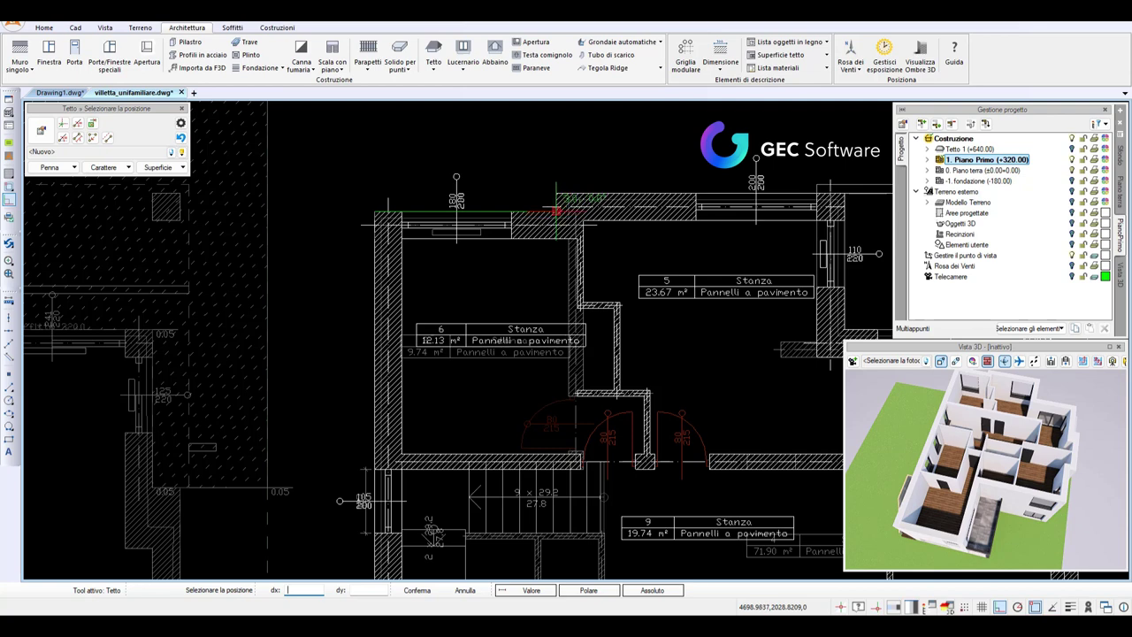
{"action": "left_click", "coordinate": [555, 211]}
{"action": "middle_click_drag", "start_coordinate": [756, 181], "coordinate": [385, 250]}
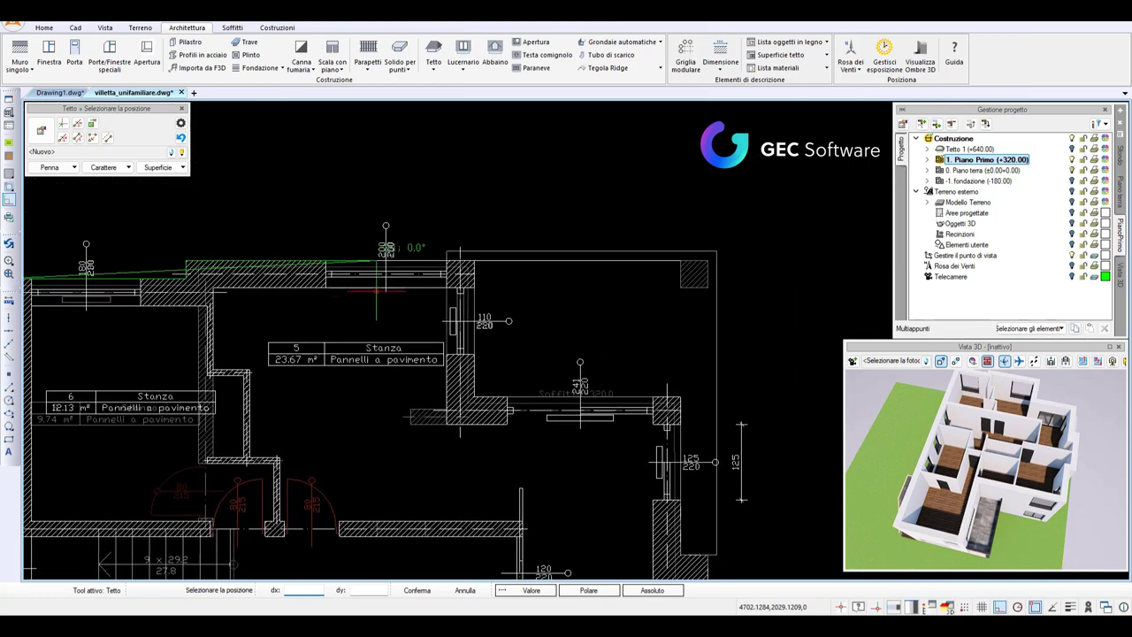
{"action": "scroll", "coordinate": [470, 250], "scroll_direction": "up", "scroll_amount": 3}
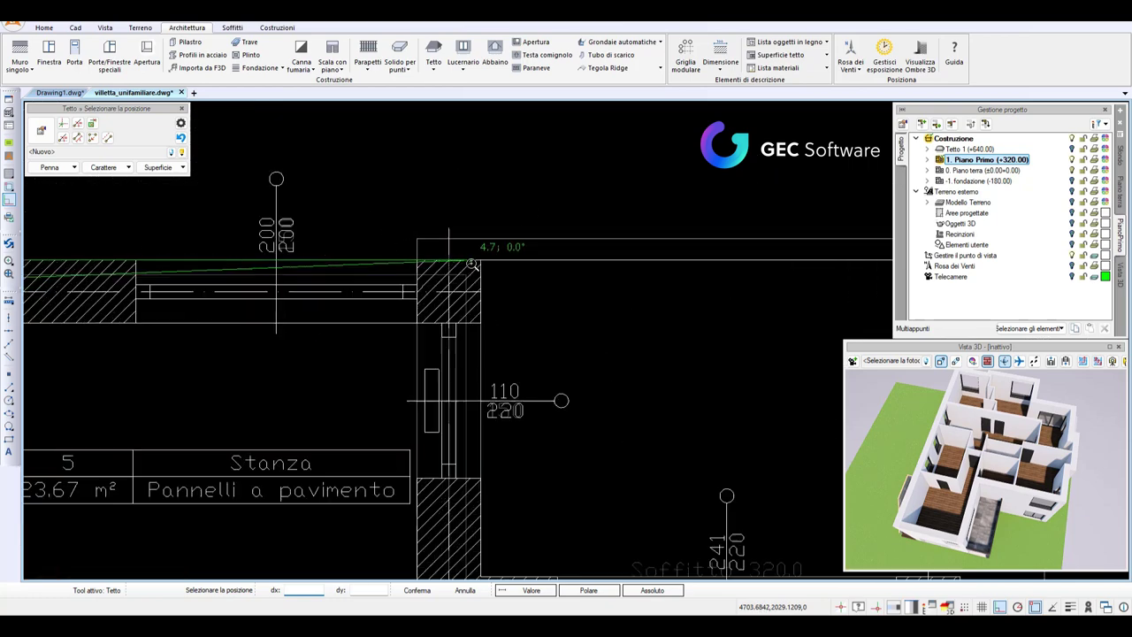
{"action": "middle_click_drag", "start_coordinate": [470, 416], "coordinate": [470, 172]}
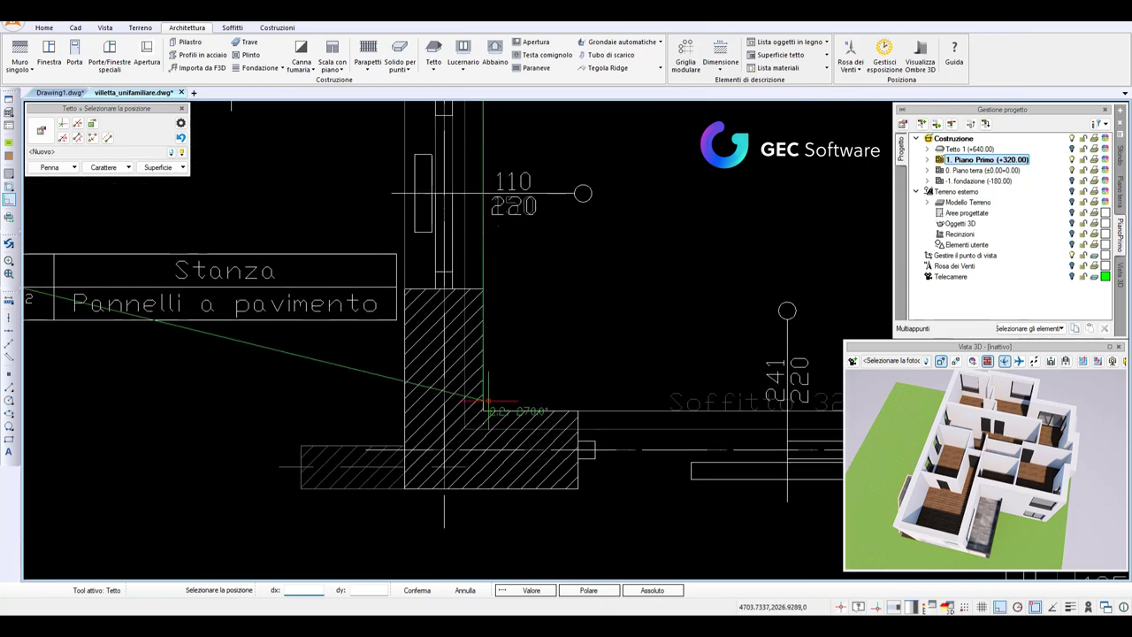
{"action": "middle_click_drag", "start_coordinate": [733, 439], "coordinate": [282, 360]}
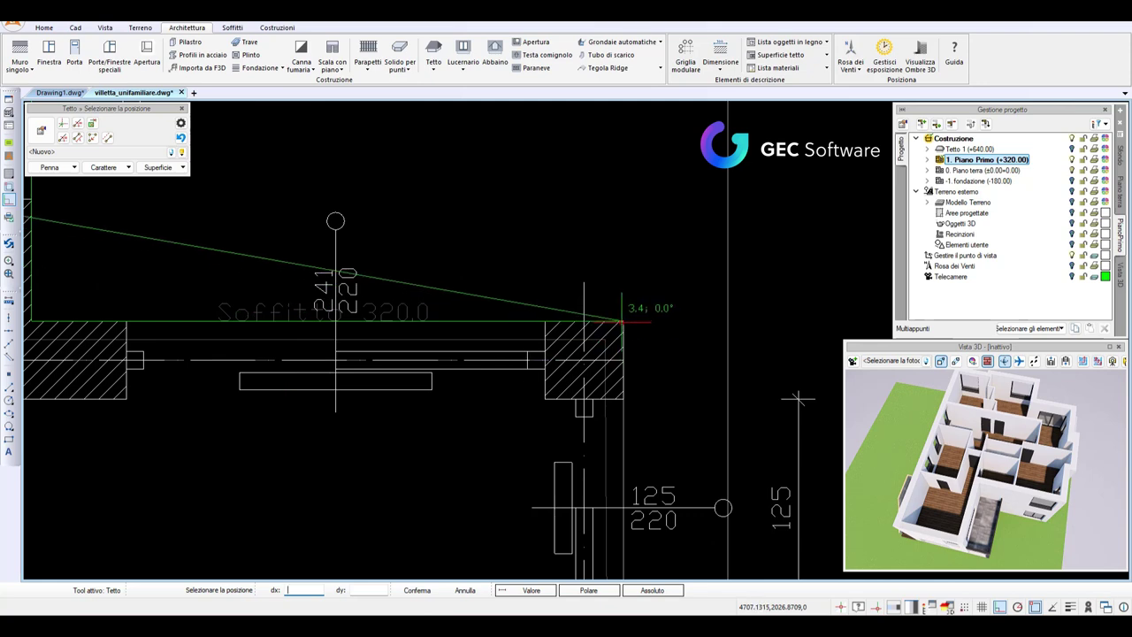
{"action": "middle_click_drag", "start_coordinate": [623, 320], "coordinate": [601, 143]}
{"action": "middle_click_drag", "start_coordinate": [656, 450], "coordinate": [652, 236]}
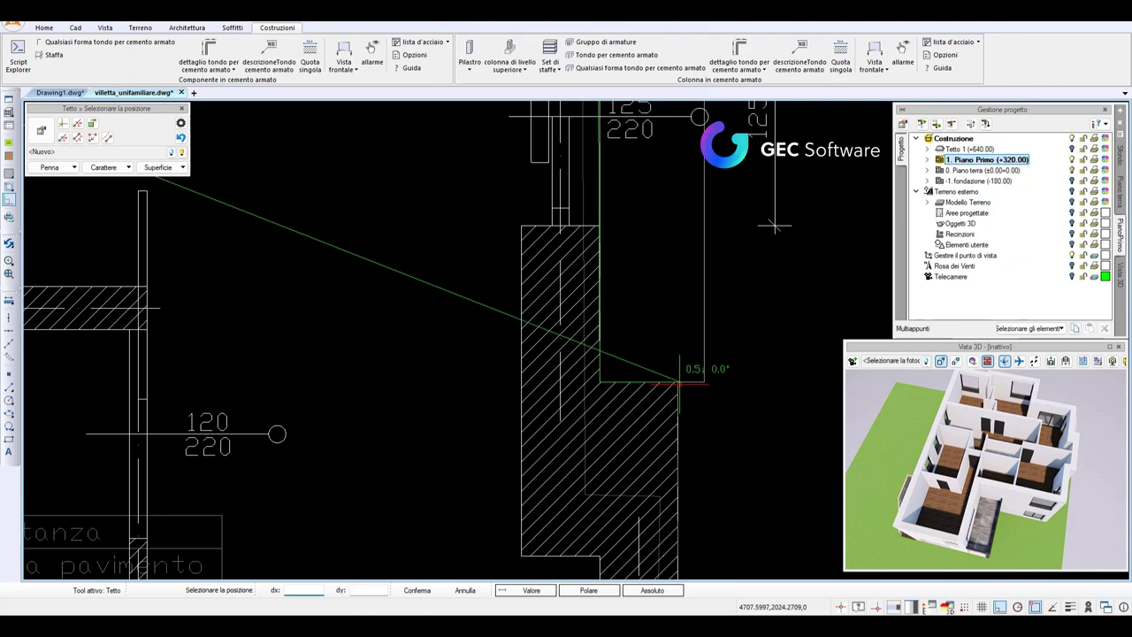
{"action": "scroll", "coordinate": [688, 113], "scroll_direction": "down", "scroll_amount": 3}
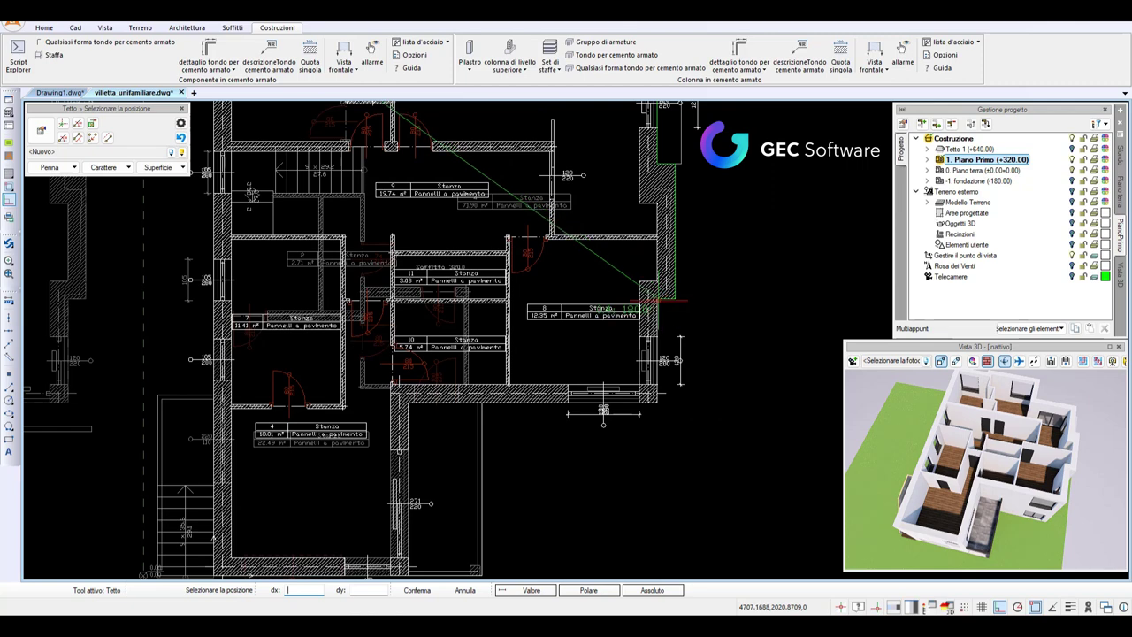
Add the right and lower wall vertices and close the outline at its start point.
{"action": "left_click", "coordinate": [656, 299]}
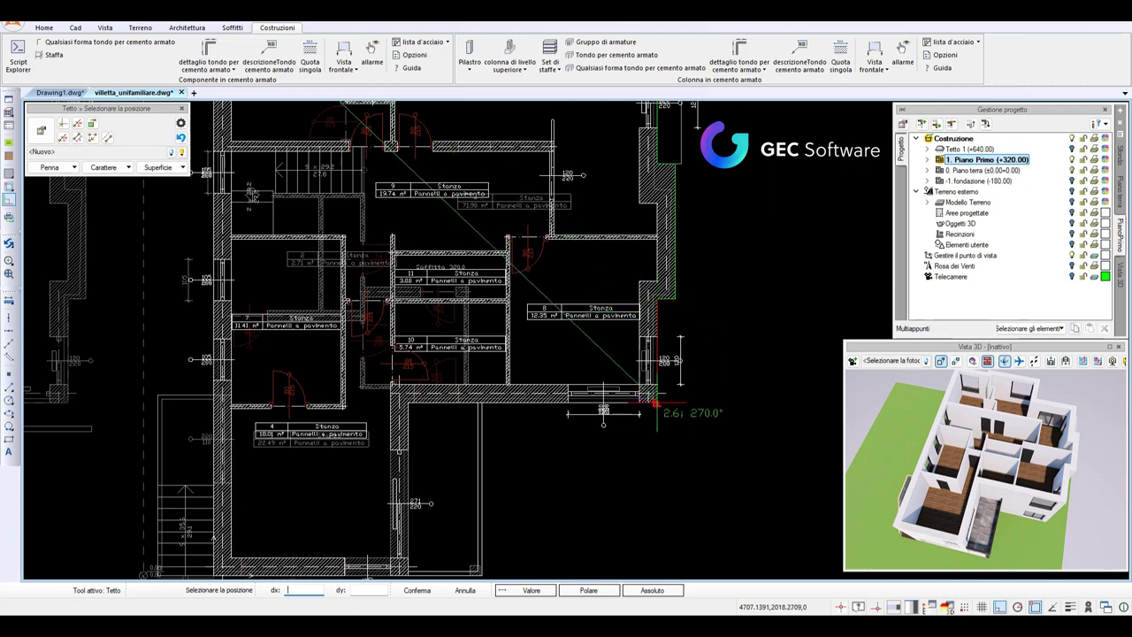
{"action": "left_click", "coordinate": [657, 399]}
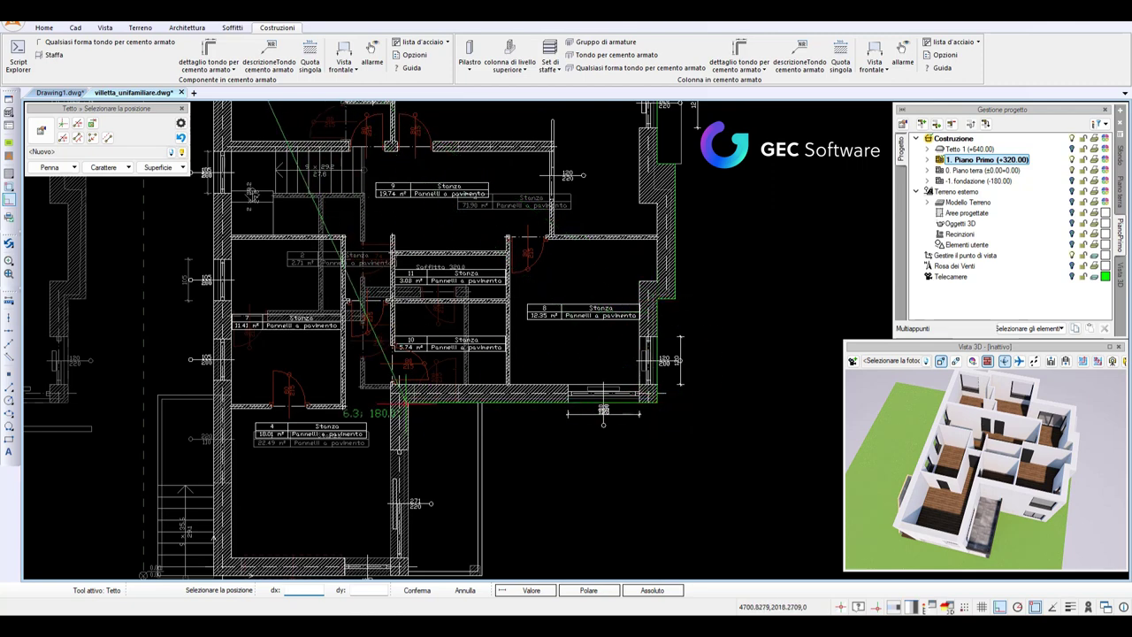
{"action": "middle_click_drag", "start_coordinate": [400, 402], "coordinate": [466, 243]}
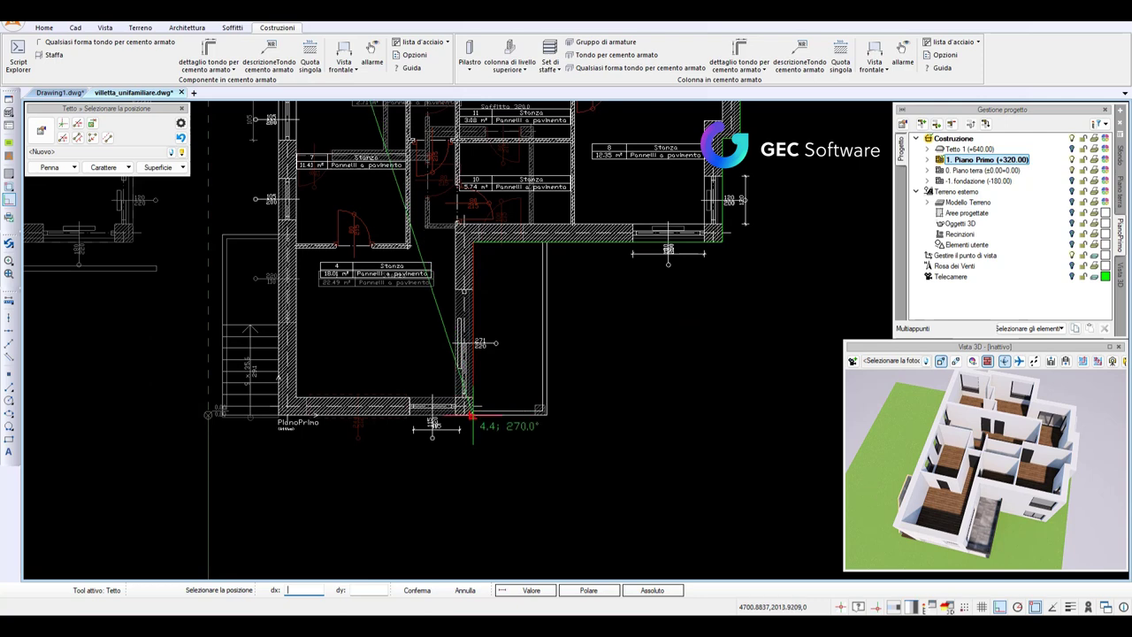
{"action": "left_click", "coordinate": [471, 414]}
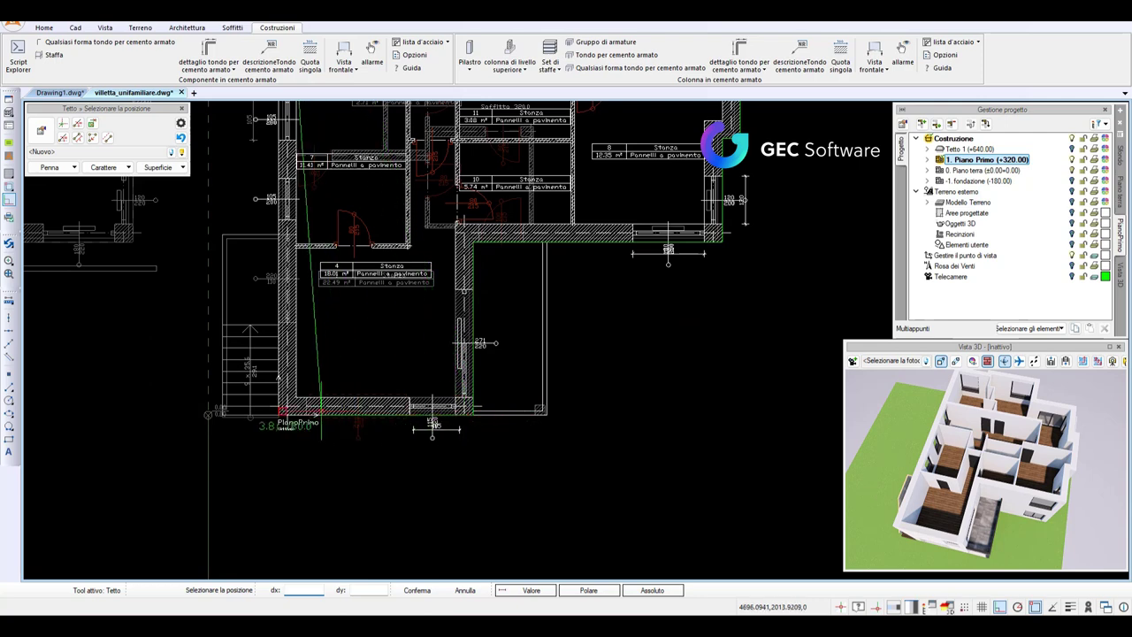
{"action": "left_click", "coordinate": [208, 414]}
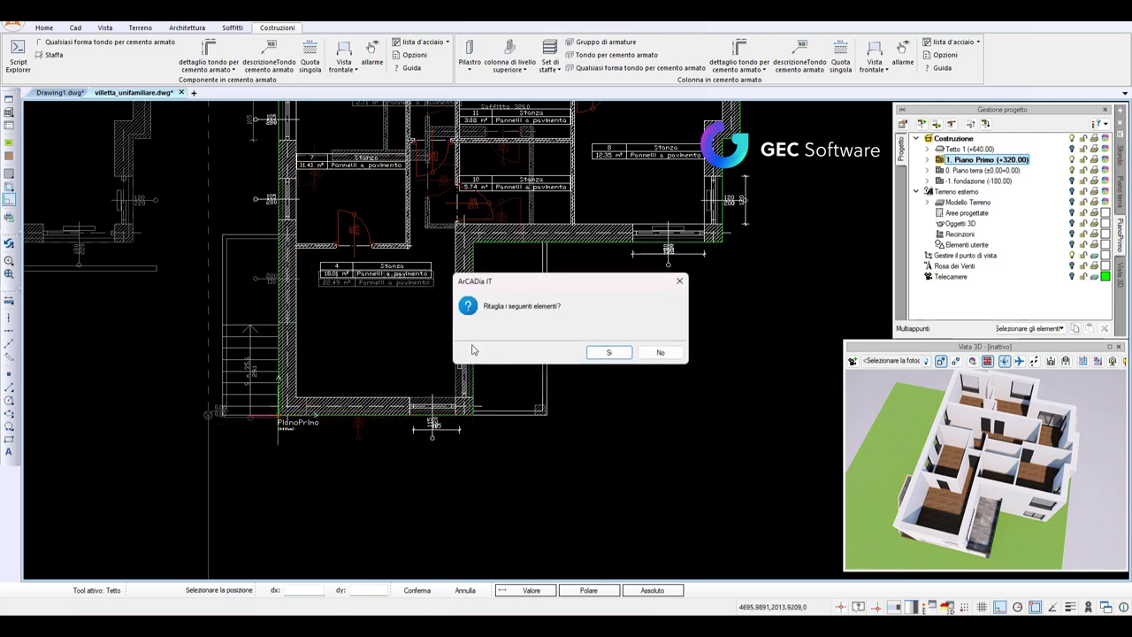
Accept trimming to build the traced roof and fit both floor plans in view.
{"action": "left_click", "coordinate": [607, 353]}
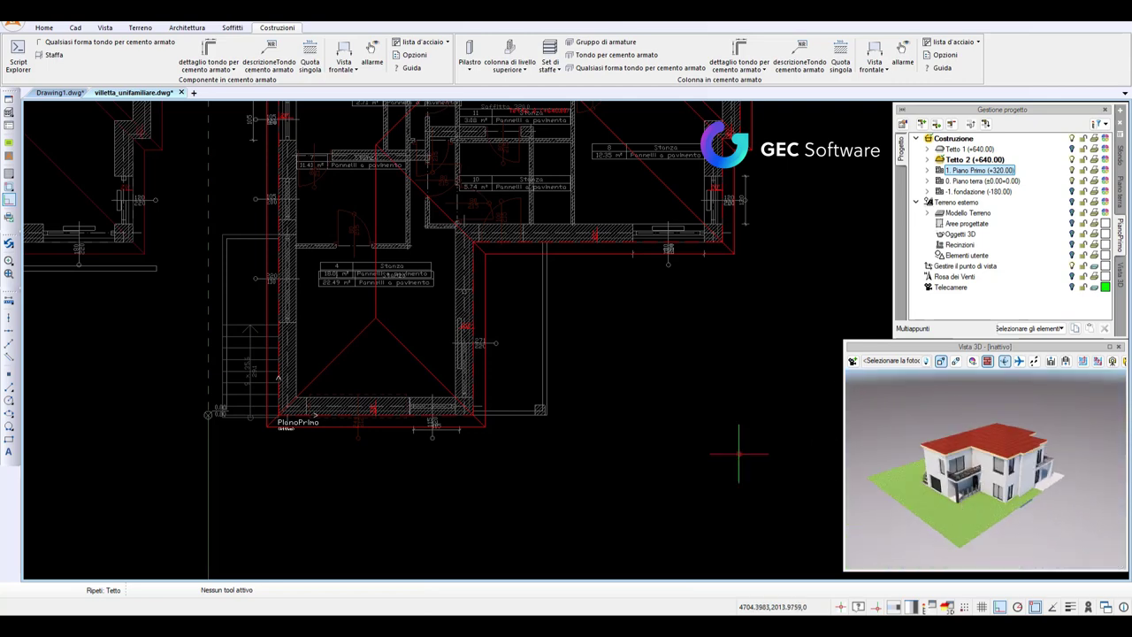
{"action": "scroll", "coordinate": [463, 326], "scroll_direction": "down", "scroll_amount": 3}
{"action": "middle_click_drag", "start_coordinate": [464, 326], "coordinate": [509, 457]}
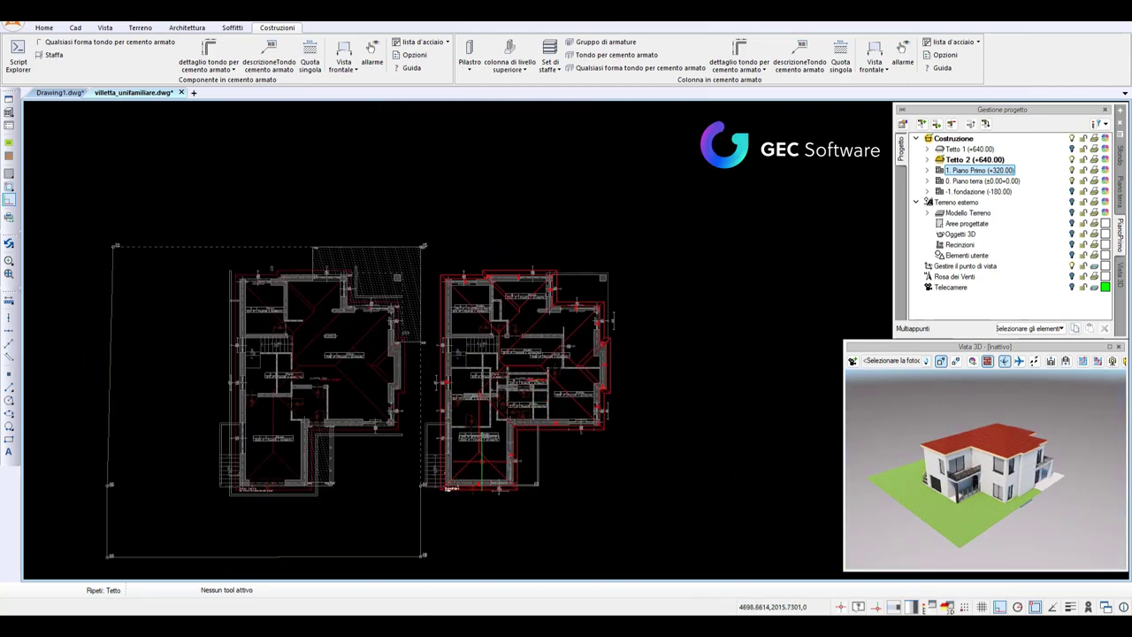
Make slope 13 of the new roof a gable end and accept trimming.
{"action": "double_click", "coordinate": [491, 256]}
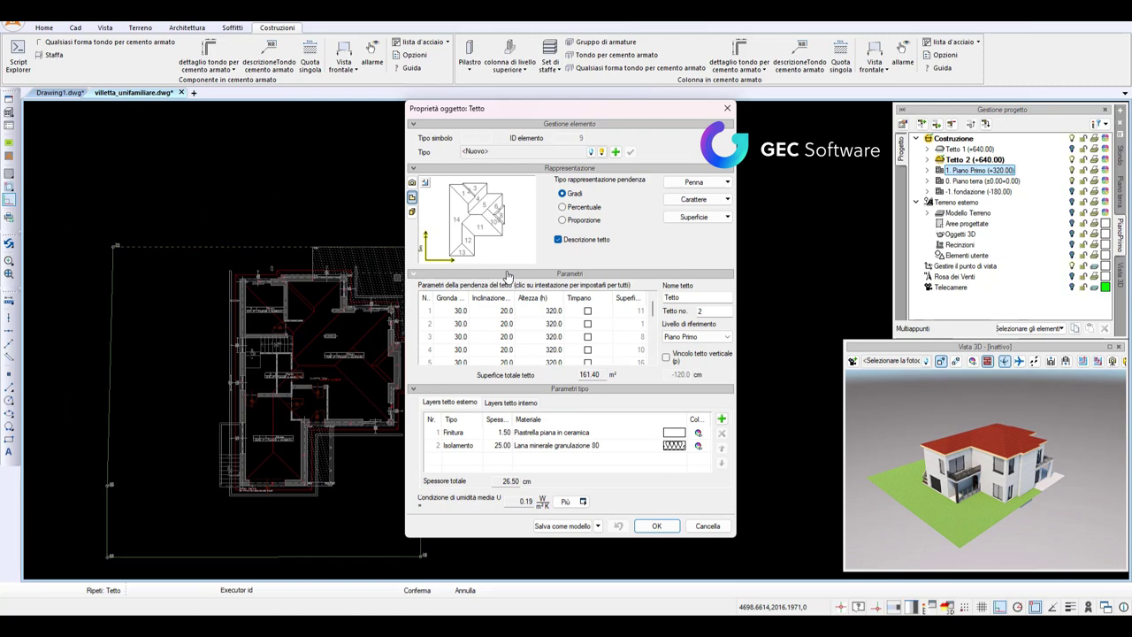
{"action": "left_click", "coordinate": [460, 251]}
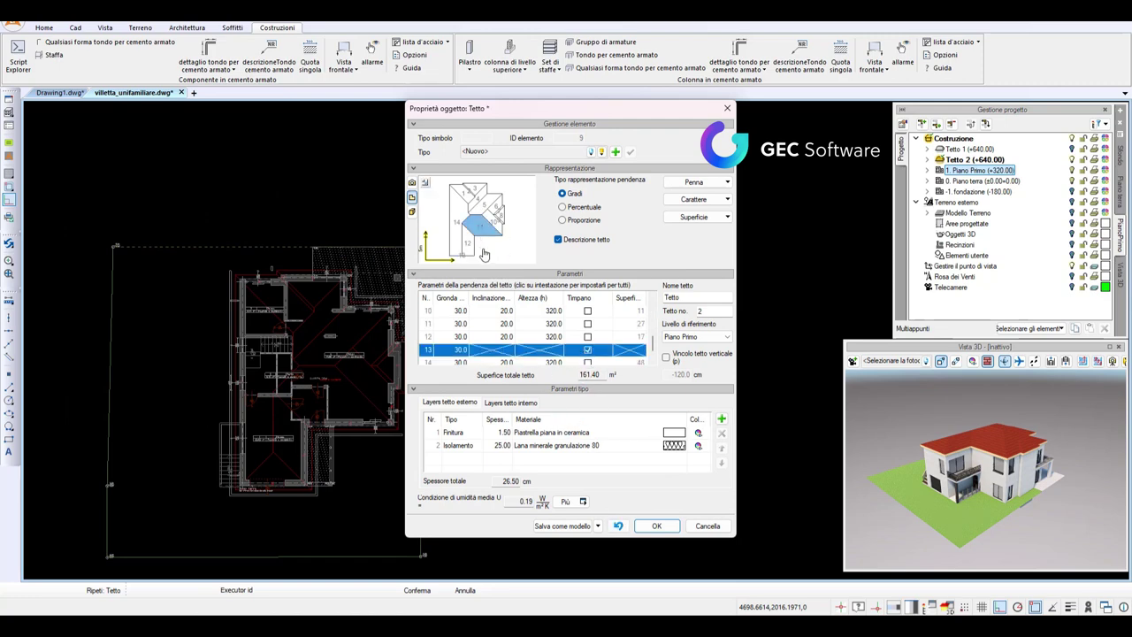
{"action": "left_click", "coordinate": [656, 527]}
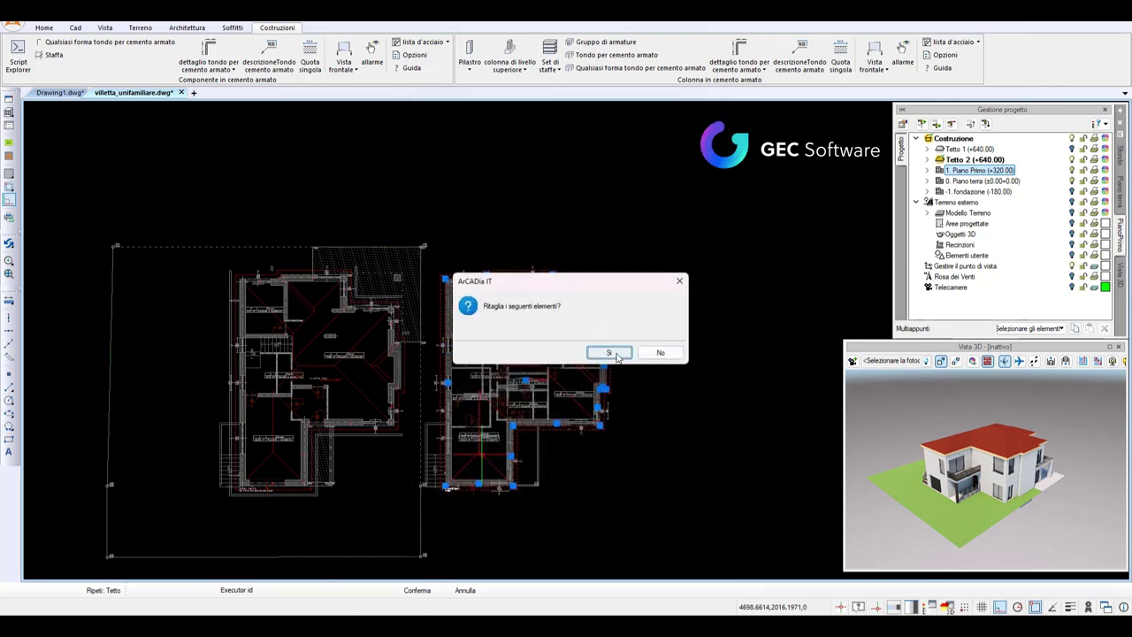
{"action": "left_click", "coordinate": [604, 349]}
{"action": "scroll", "coordinate": [957, 438], "scroll_direction": "up", "scroll_amount": 2}
Select the gable wall in 3D and set its height to 620 cm from a 0.0 cm base.
{"action": "scroll", "coordinate": [953, 438], "scroll_direction": "up", "scroll_amount": 2}
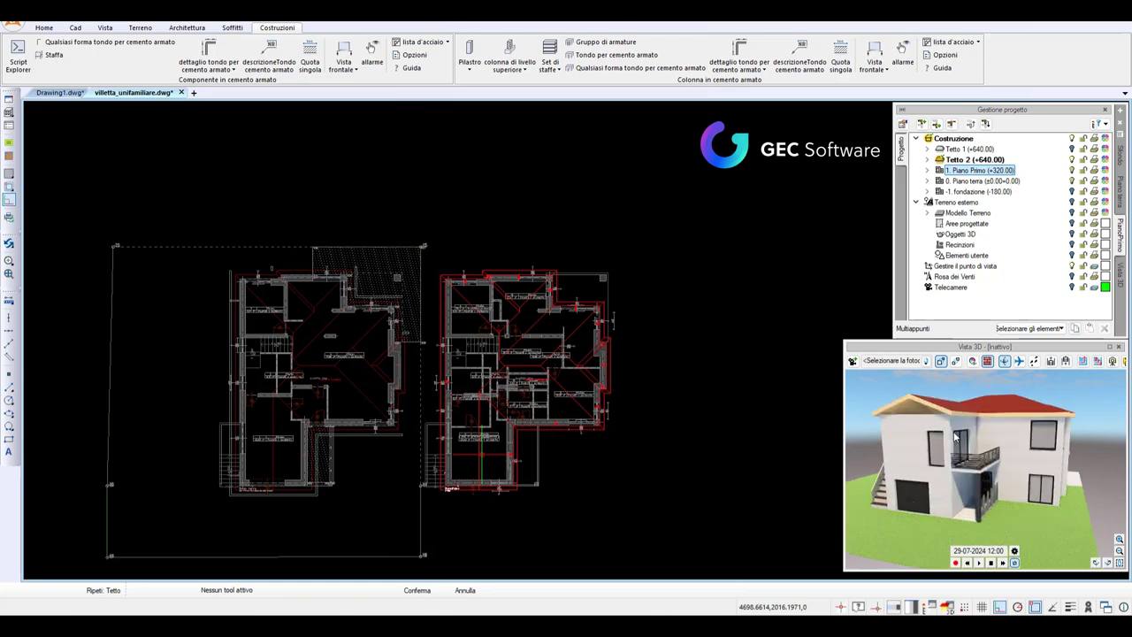
{"action": "scroll", "coordinate": [954, 439], "scroll_direction": "up", "scroll_amount": 2}
{"action": "scroll", "coordinate": [1000, 432], "scroll_direction": "up", "scroll_amount": 2}
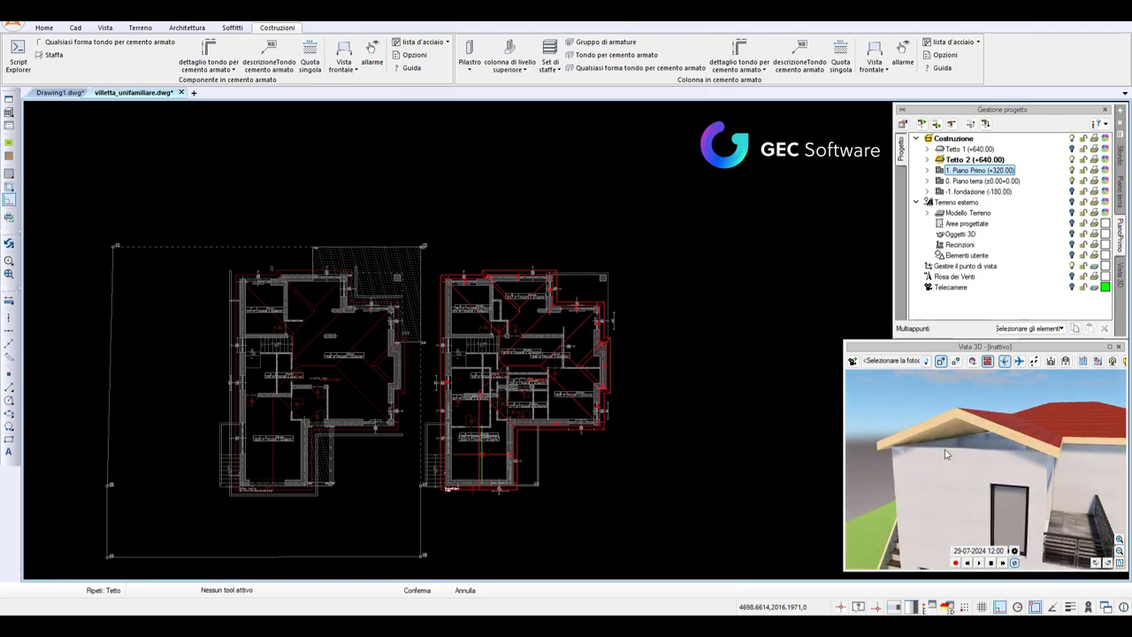
{"action": "scroll", "coordinate": [1000, 433], "scroll_direction": "up", "scroll_amount": 2}
{"action": "scroll", "coordinate": [1000, 432], "scroll_direction": "up", "scroll_amount": 2}
{"action": "scroll", "coordinate": [944, 454], "scroll_direction": "up", "scroll_amount": 2}
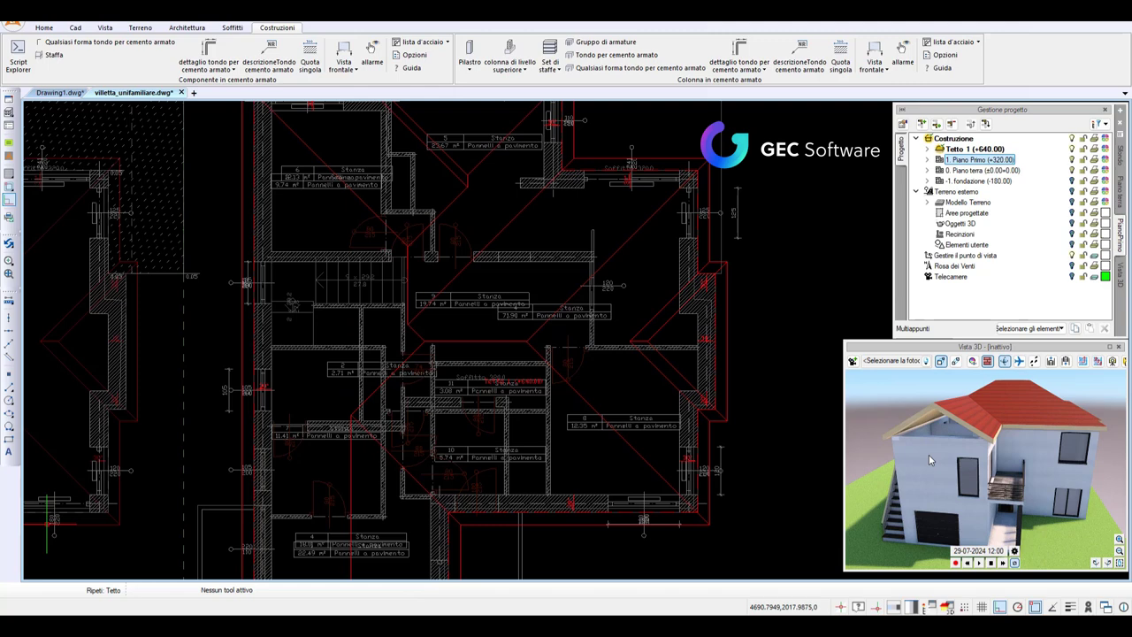
{"action": "left_click", "coordinate": [929, 459]}
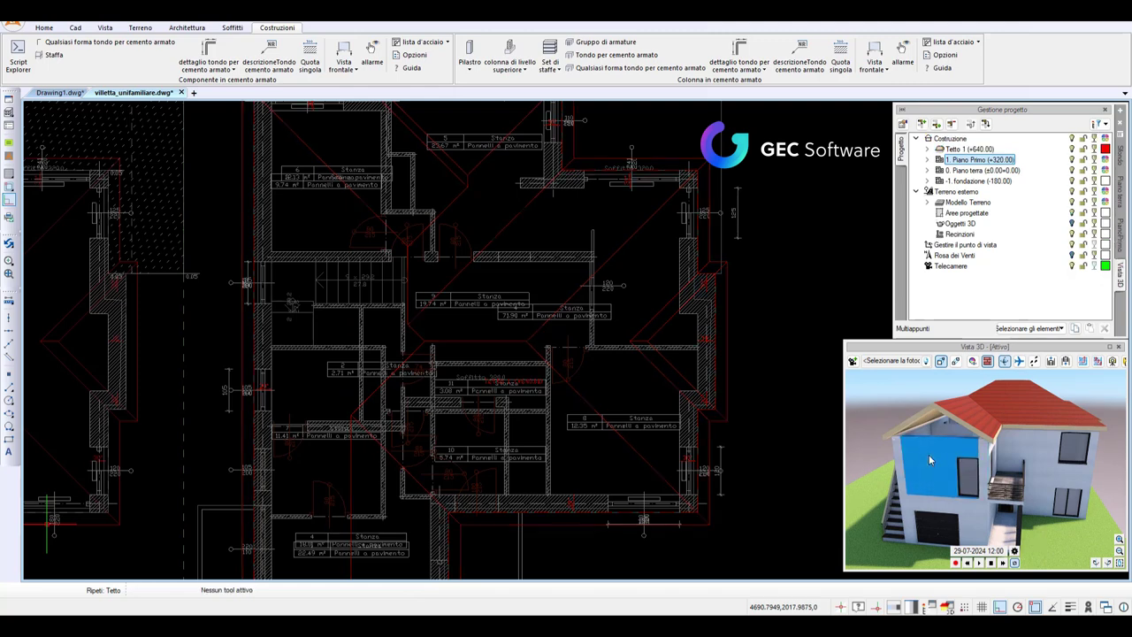
{"action": "left_click", "coordinate": [36, 131]}
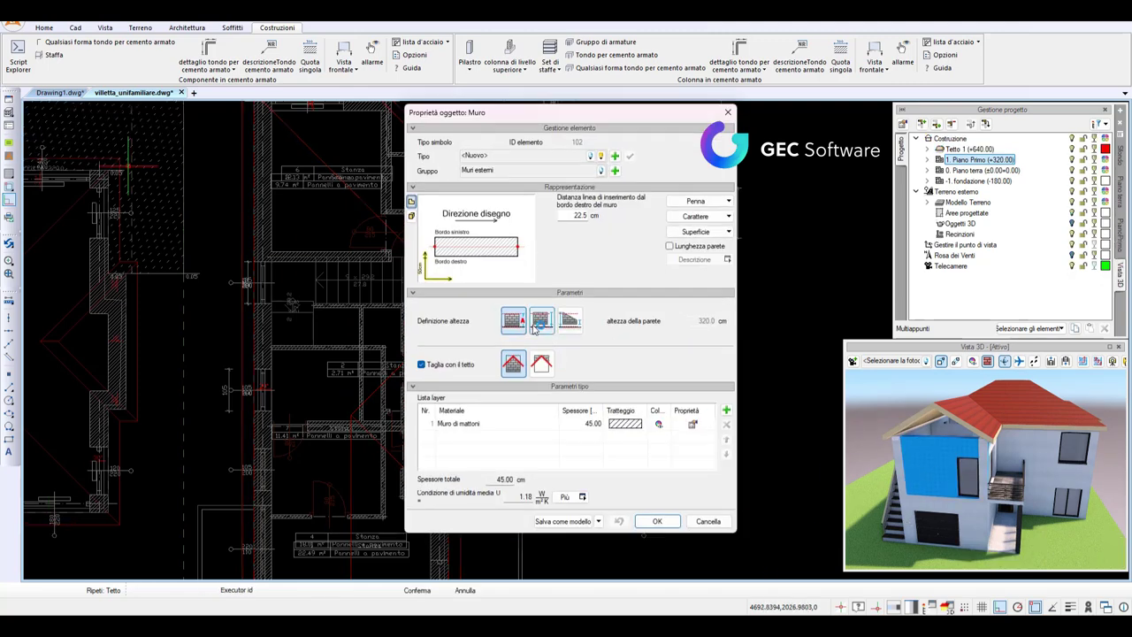
{"action": "left_click", "coordinate": [540, 324]}
{"action": "type", "text": "620"}
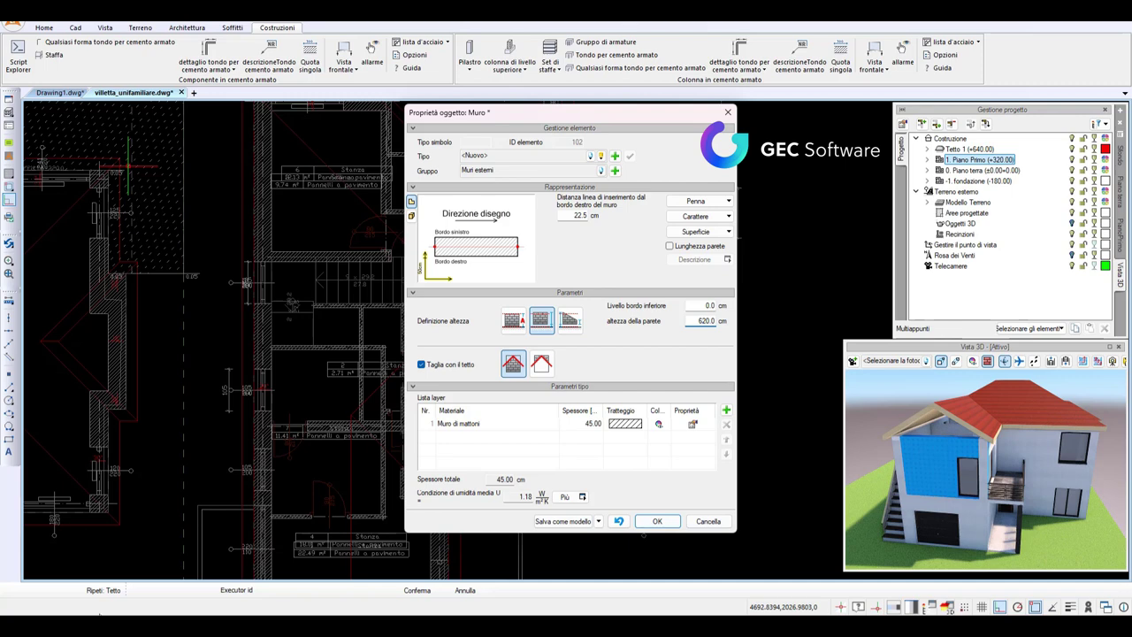
{"action": "left_click", "coordinate": [656, 521]}
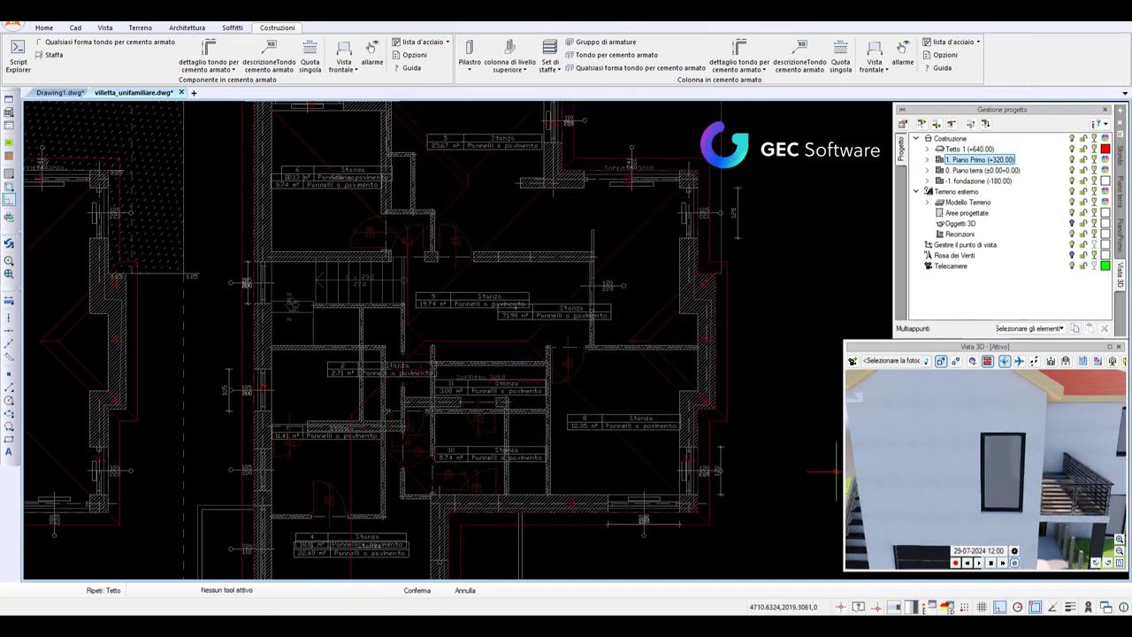
Orbit the 3D view to see the whole villa from above, including the raised gable wall.
{"action": "left_click_drag", "start_coordinate": [975, 415], "coordinate": [954, 414]}
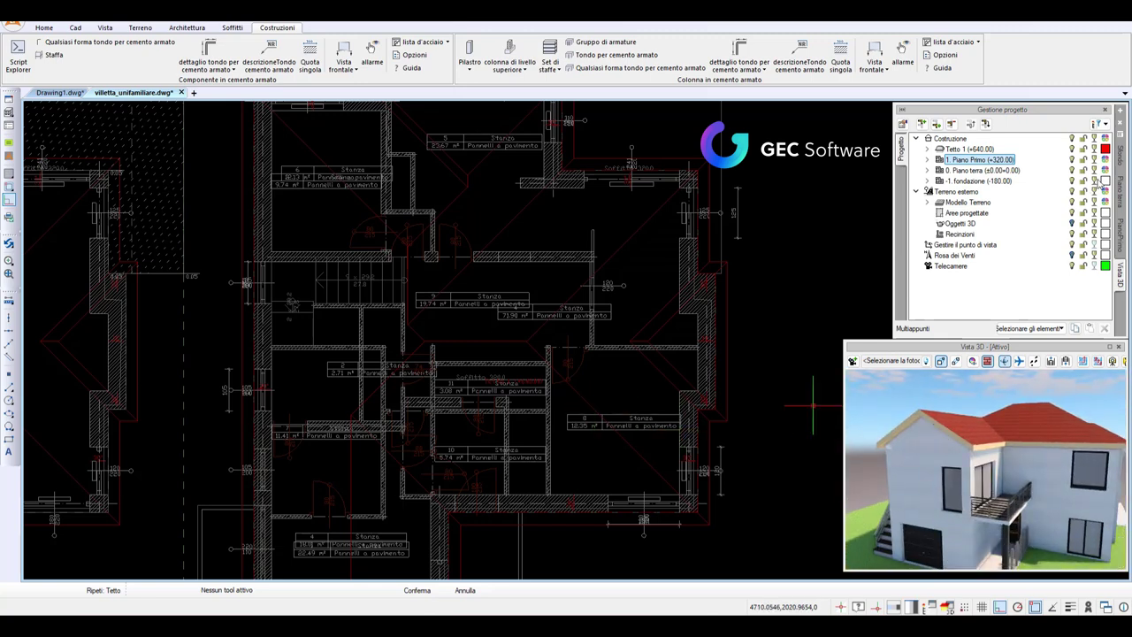
{"action": "mouse_move", "coordinate": [985, 469]}
{"action": "left_click_drag", "start_coordinate": [947, 439], "coordinate": [1017, 389]}
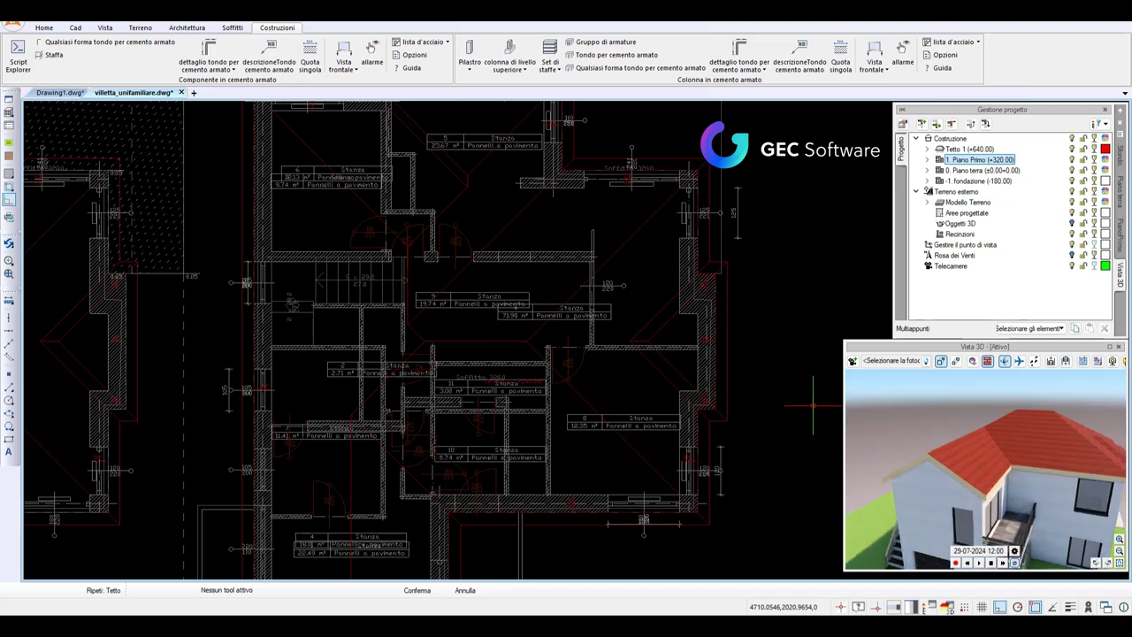
Show the Architettura tools and Tetto options, then view the red hipped roof from above.
{"action": "left_click", "coordinate": [186, 27]}
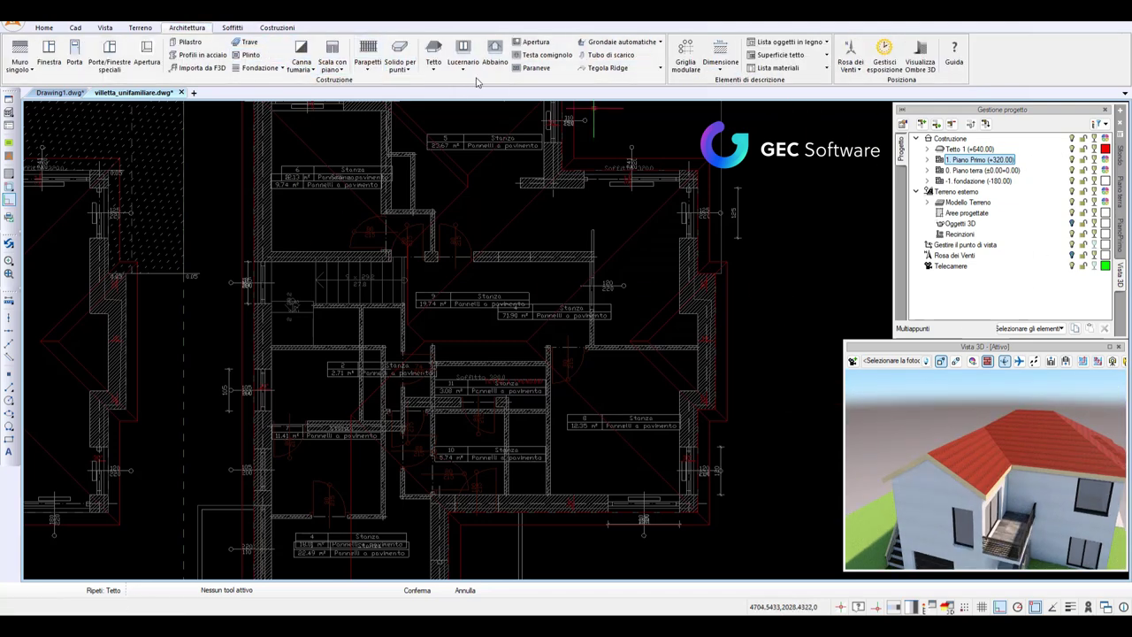
{"action": "left_click", "coordinate": [433, 63]}
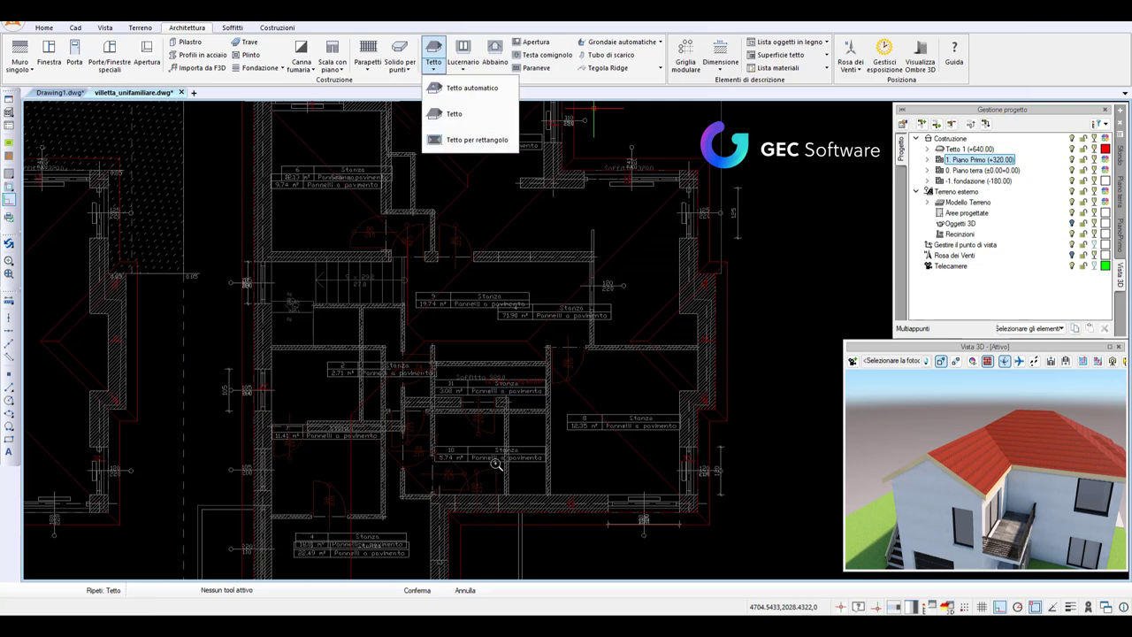
{"action": "scroll", "coordinate": [497, 464], "scroll_direction": "down", "scroll_amount": 3}
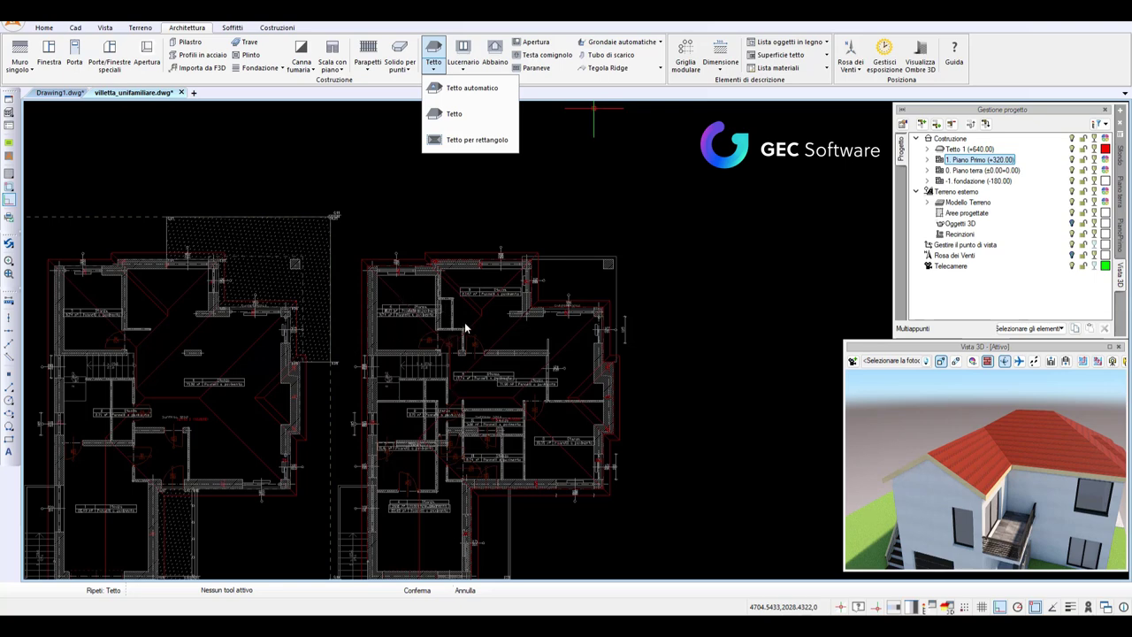
{"action": "mouse_move", "coordinate": [1076, 452]}
{"action": "left_mouse_down"}
{"action": "mouse_move", "coordinate": [981, 478]}
{"action": "mouse_move", "coordinate": [982, 513]}
{"action": "left_mouse_up"}
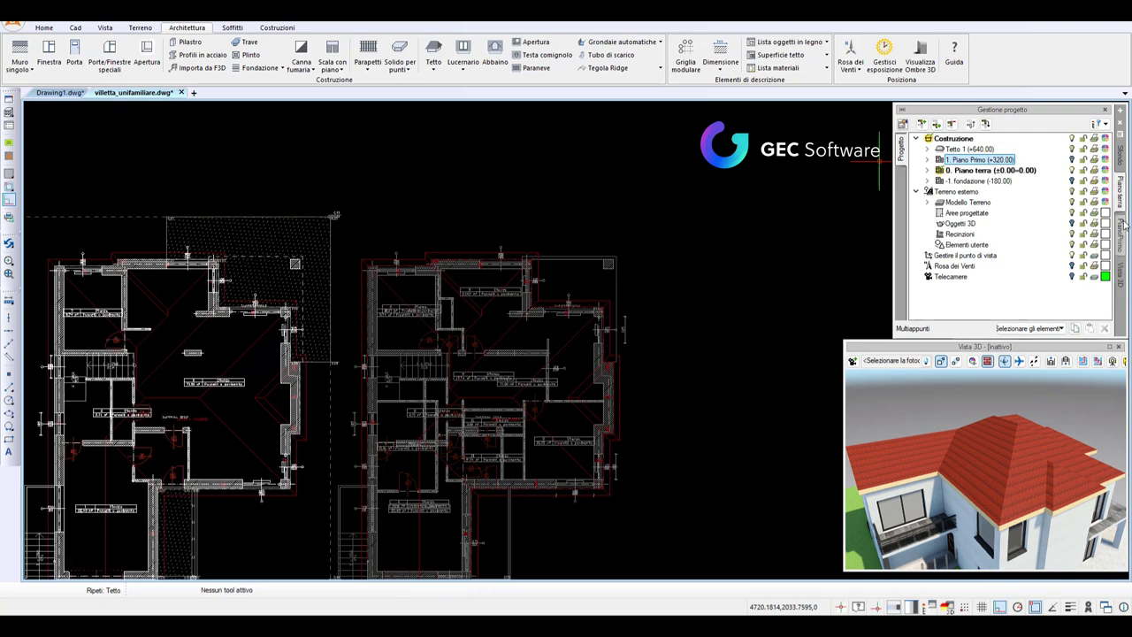
Make Tetto 1 (+640.00) the current level and centre the right-hand floor plan.
{"action": "left_click", "coordinate": [970, 142]}
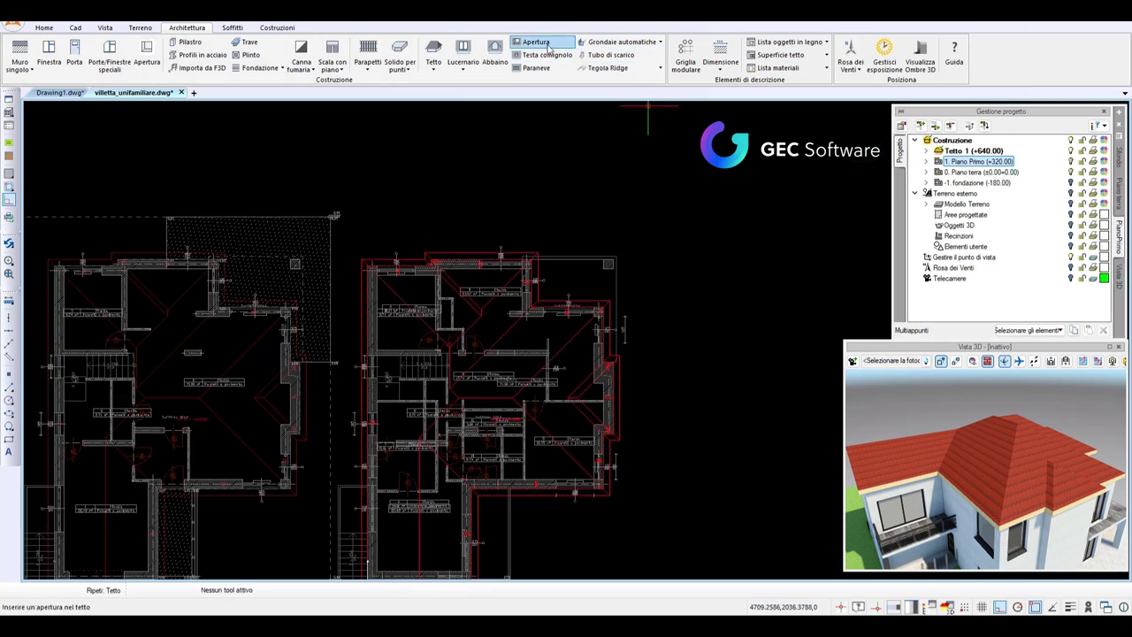
{"action": "scroll", "coordinate": [535, 473], "scroll_direction": "up", "scroll_amount": 1}
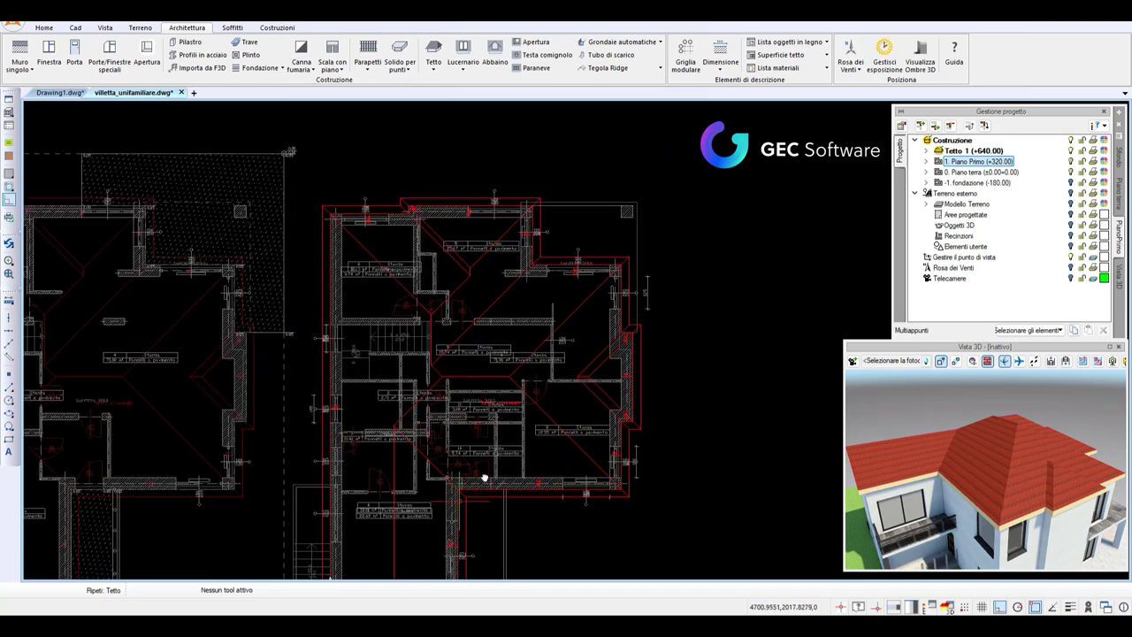
{"action": "middle_click_drag", "start_coordinate": [482, 477], "coordinate": [566, 393]}
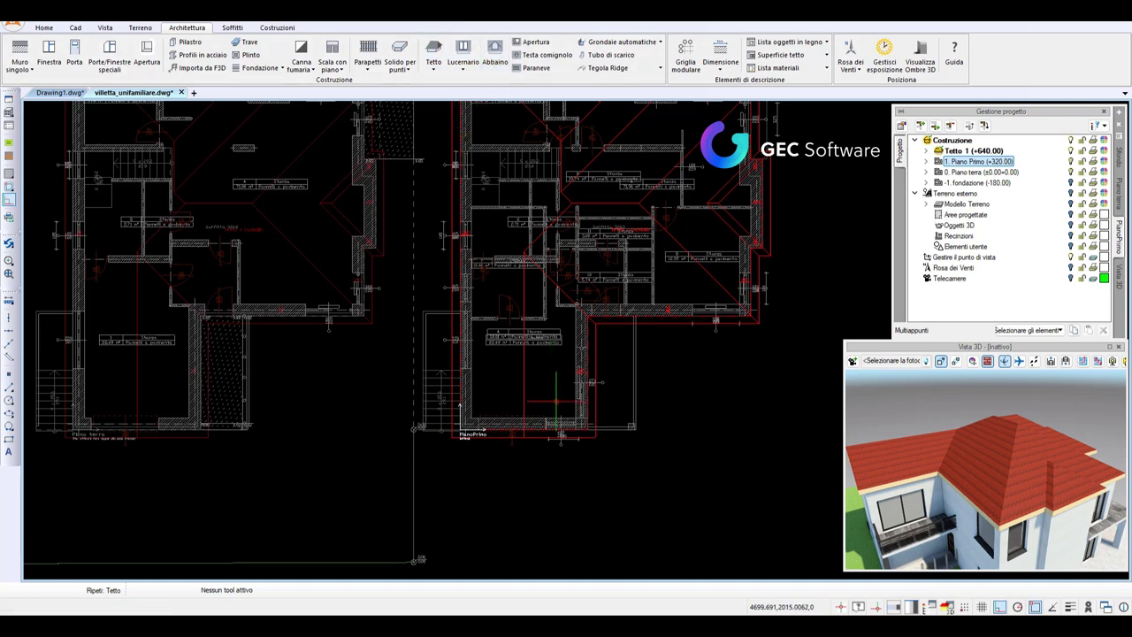
Place a second-type gable dormer on the roof plan, cutting the roof around it (Sì).
{"action": "left_click", "coordinate": [495, 51]}
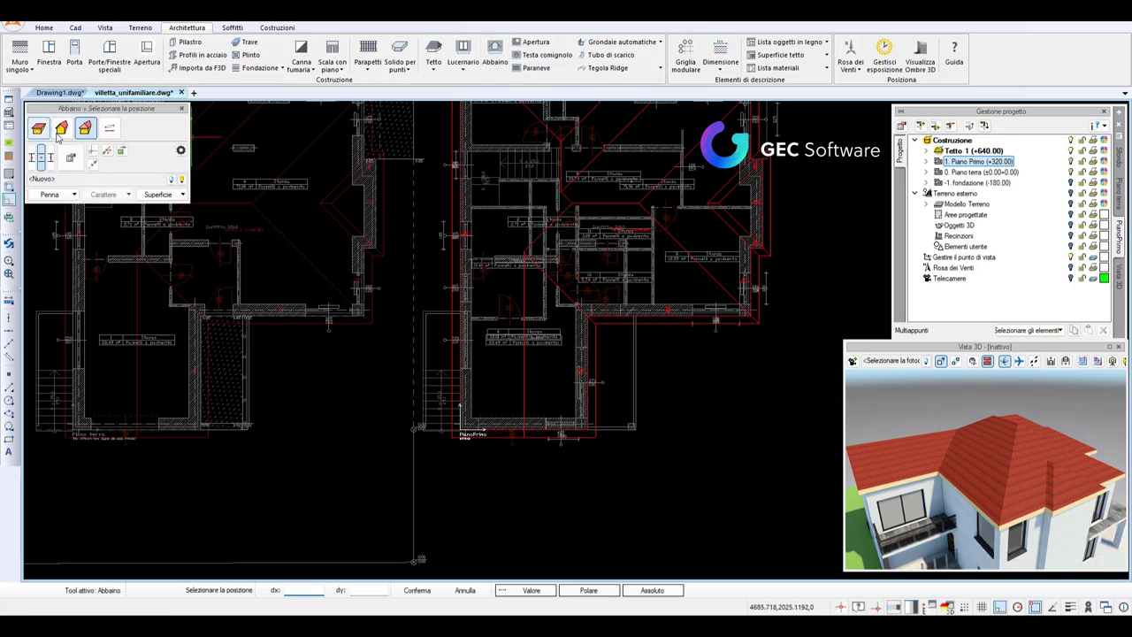
{"action": "left_click", "coordinate": [64, 133]}
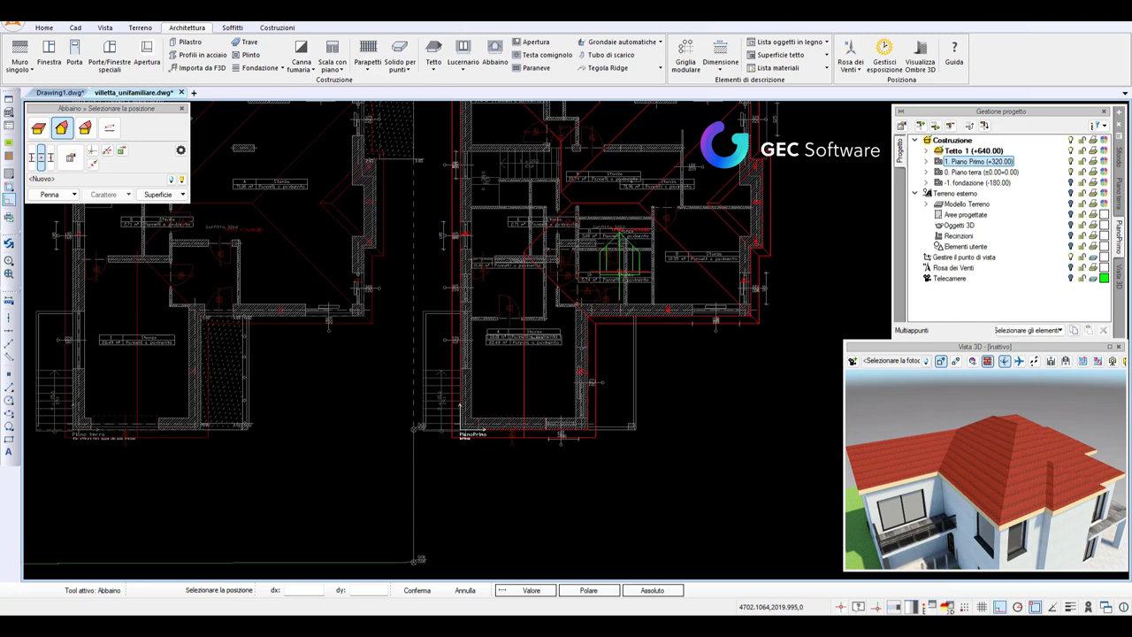
{"action": "left_click", "coordinate": [621, 277]}
{"action": "left_click", "coordinate": [612, 354]}
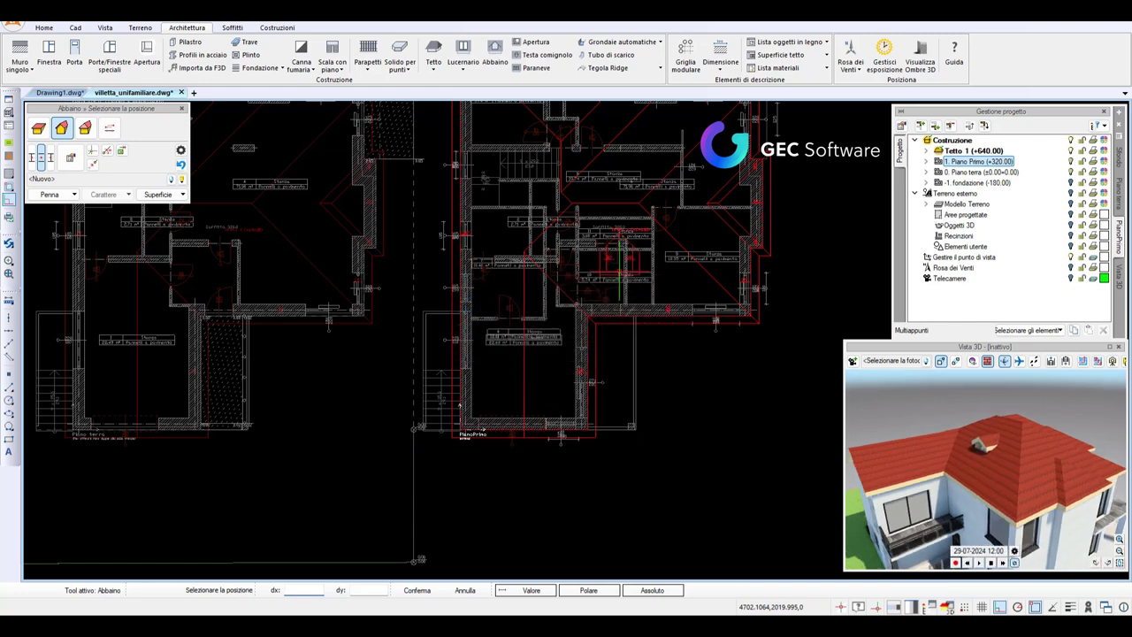
Inspect the dormer from several sides in 3D, then finish and select the roof (id 2).
{"action": "left_click_drag", "start_coordinate": [977, 445], "coordinate": [1006, 449]}
{"action": "scroll", "coordinate": [1026, 458], "scroll_direction": "up", "scroll_amount": 3}
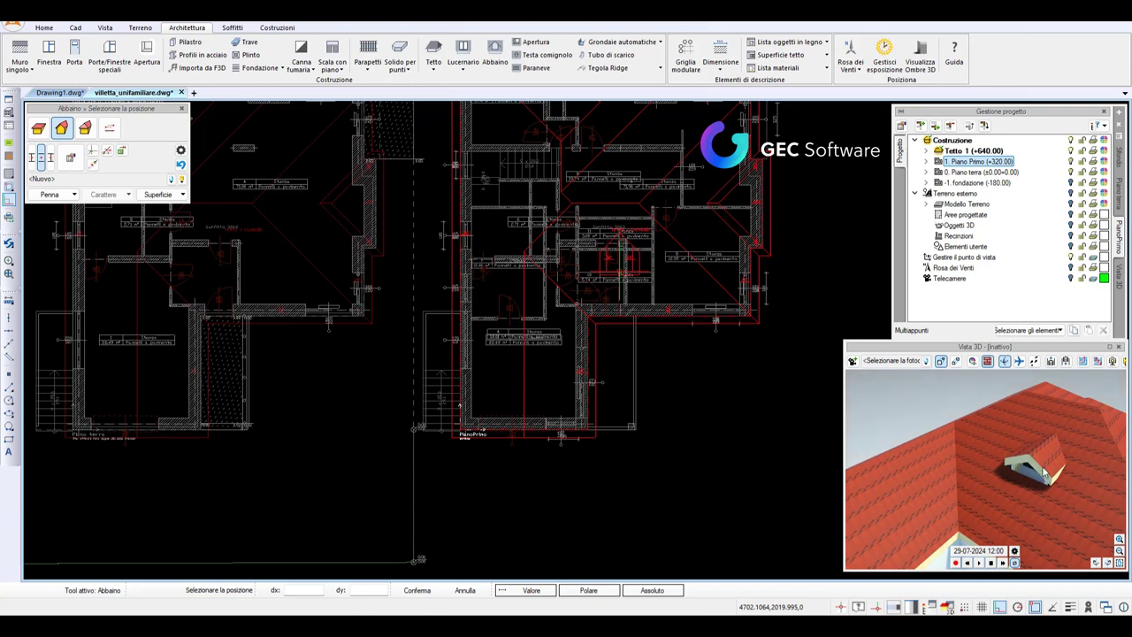
{"action": "scroll", "coordinate": [1044, 474], "scroll_direction": "up", "scroll_amount": 2}
{"action": "left_click_drag", "start_coordinate": [1044, 474], "coordinate": [1035, 475]}
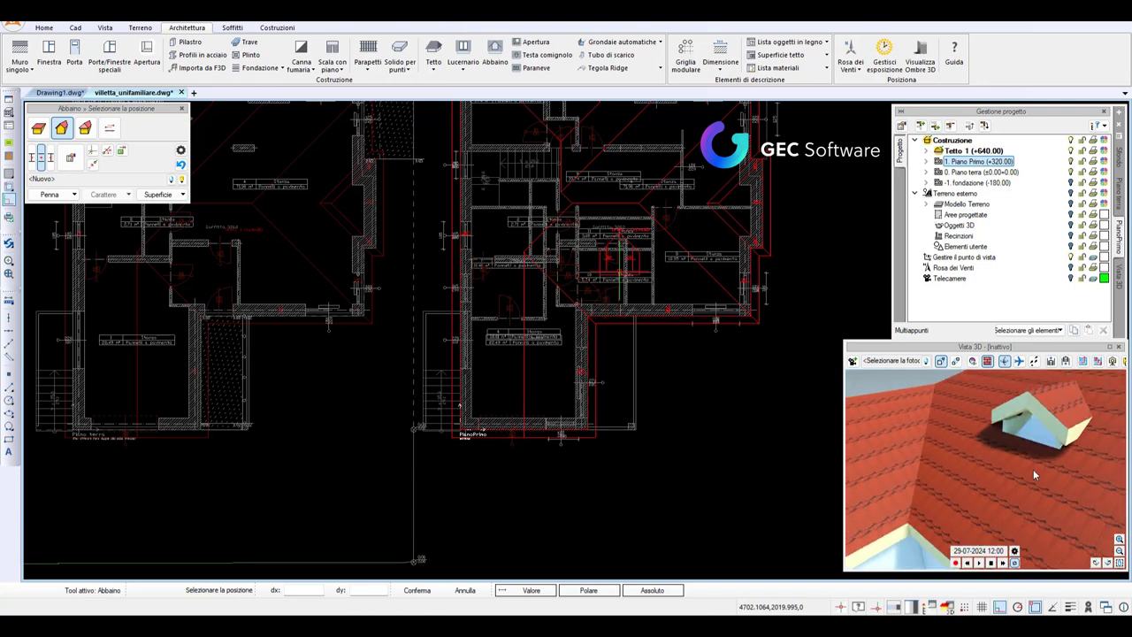
{"action": "scroll", "coordinate": [1035, 474], "scroll_direction": "down", "scroll_amount": 3}
{"action": "scroll", "coordinate": [1035, 475], "scroll_direction": "down", "scroll_amount": 3}
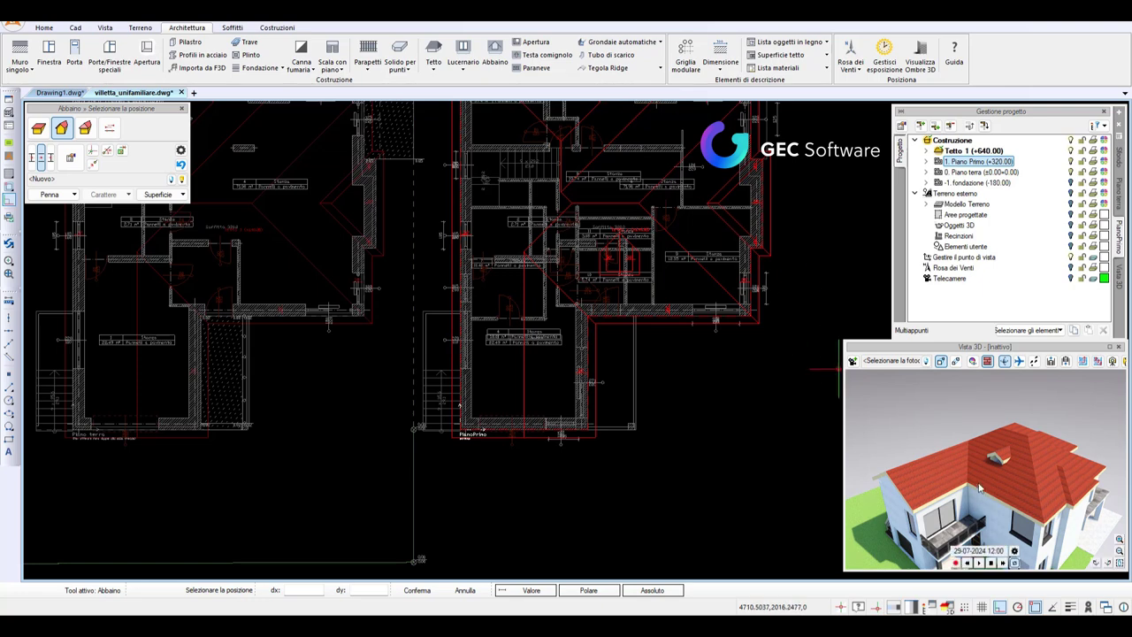
{"action": "scroll", "coordinate": [583, 302], "scroll_direction": "down", "scroll_amount": 3}
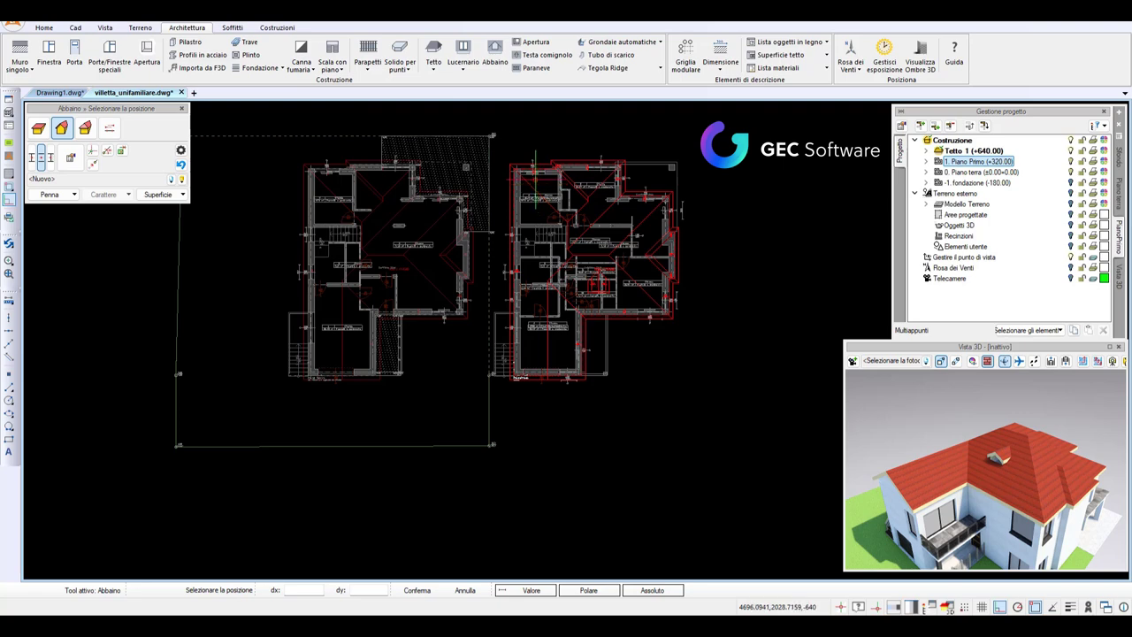
{"action": "left_click", "coordinate": [182, 111]}
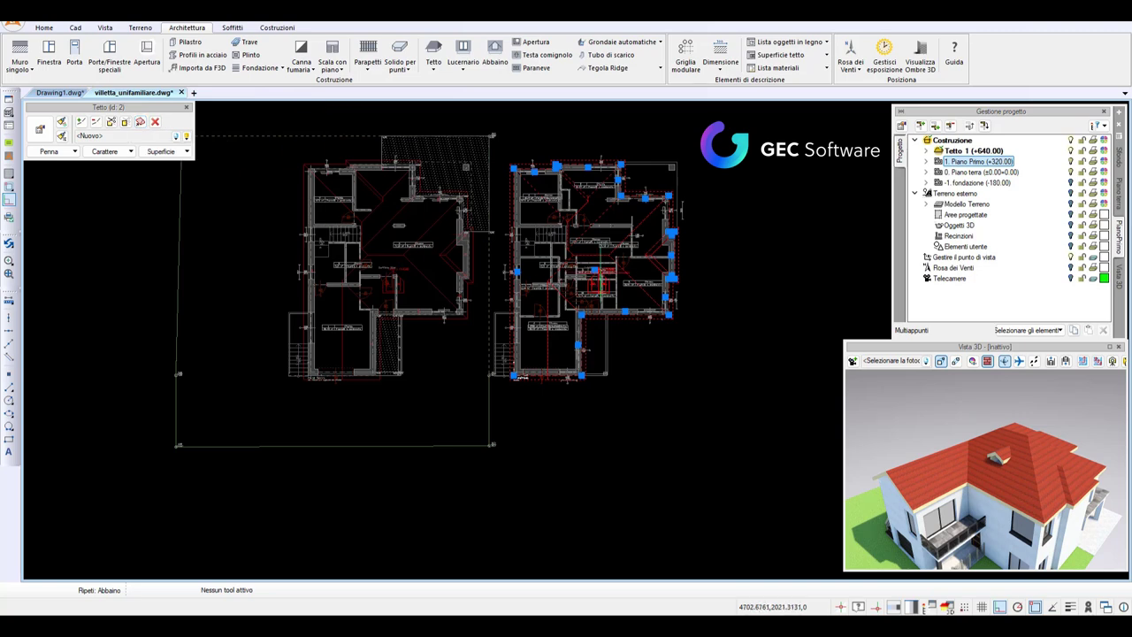
Export the dormered roof to ArCADia RAMA and generate its rafter, eave and trimmer framing.
{"action": "left_click", "coordinate": [143, 127]}
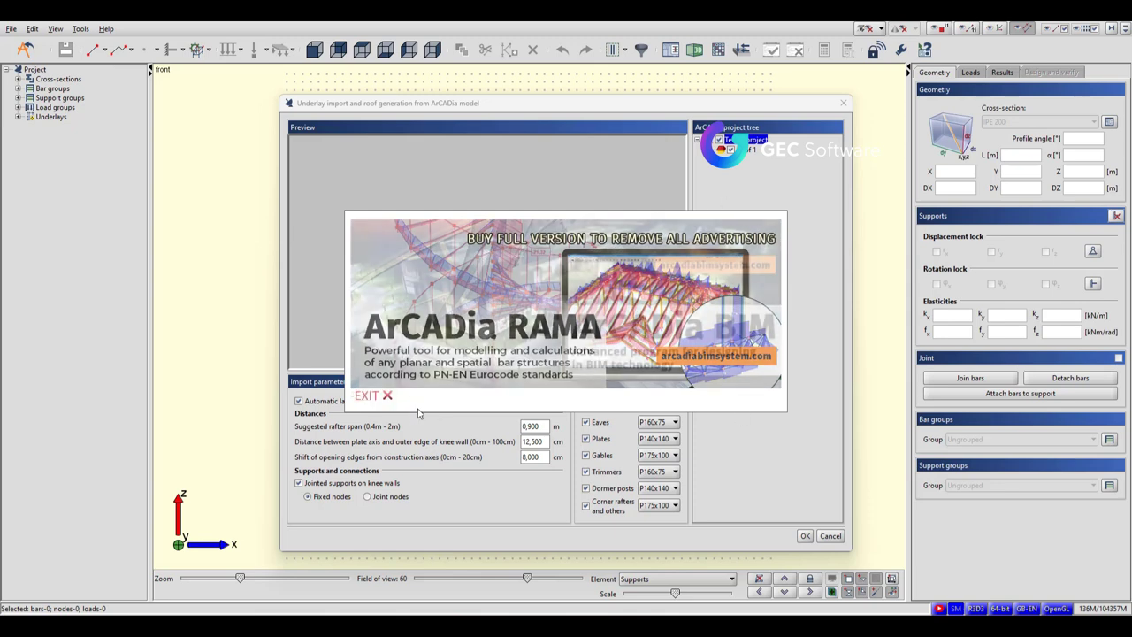
{"action": "left_click", "coordinate": [368, 396]}
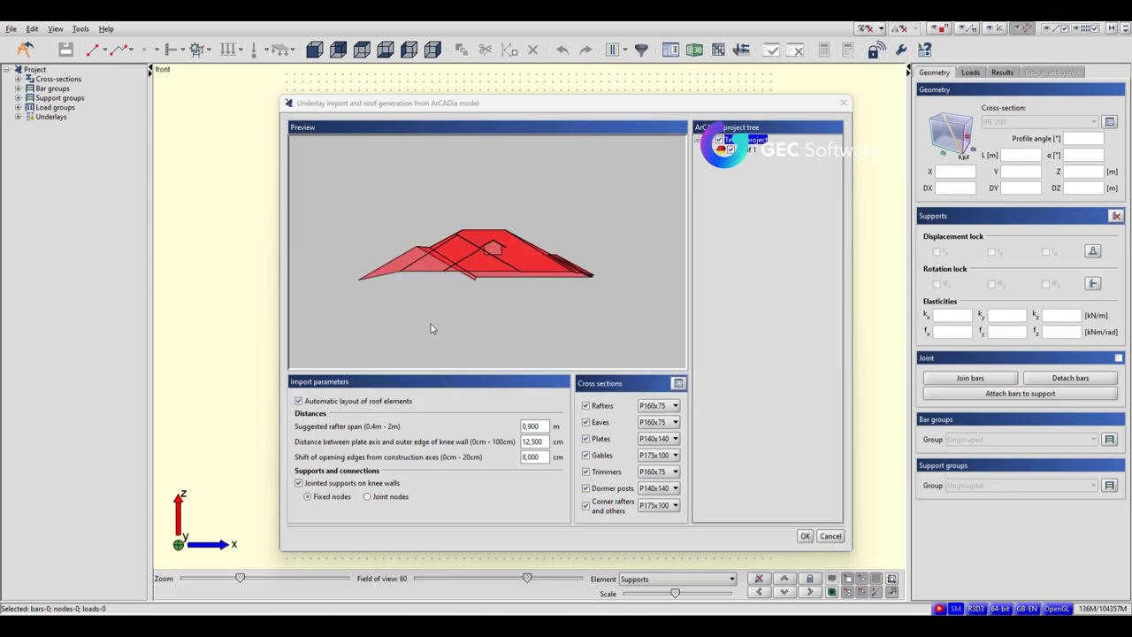
{"action": "mouse_move", "coordinate": [499, 245]}
{"action": "left_mouse_down"}
{"action": "mouse_move", "coordinate": [545, 293]}
{"action": "mouse_move", "coordinate": [585, 257]}
{"action": "mouse_move", "coordinate": [569, 280]}
{"action": "mouse_move", "coordinate": [494, 270]}
{"action": "mouse_move", "coordinate": [513, 261]}
{"action": "left_mouse_up"}
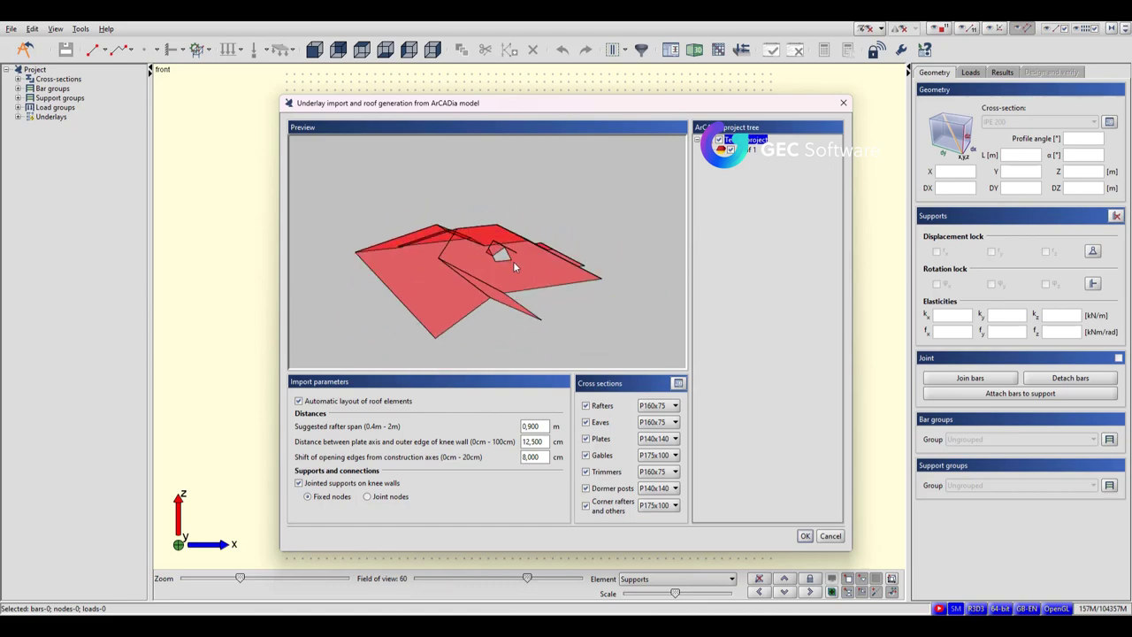
{"action": "left_click", "coordinate": [805, 536]}
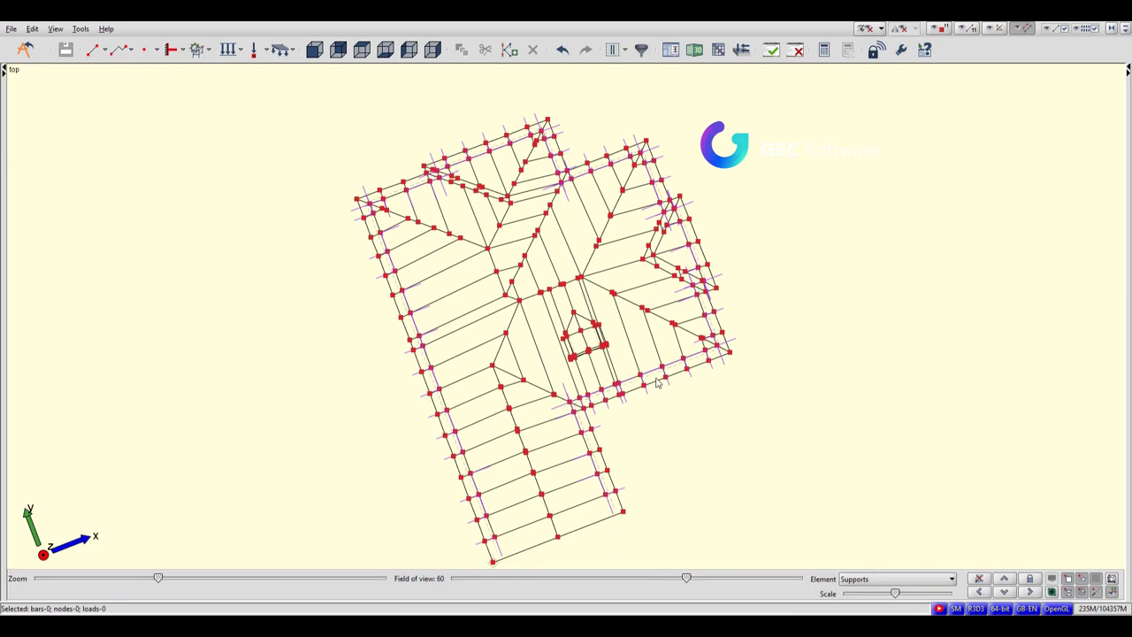
{"action": "left_click", "coordinate": [656, 382]}
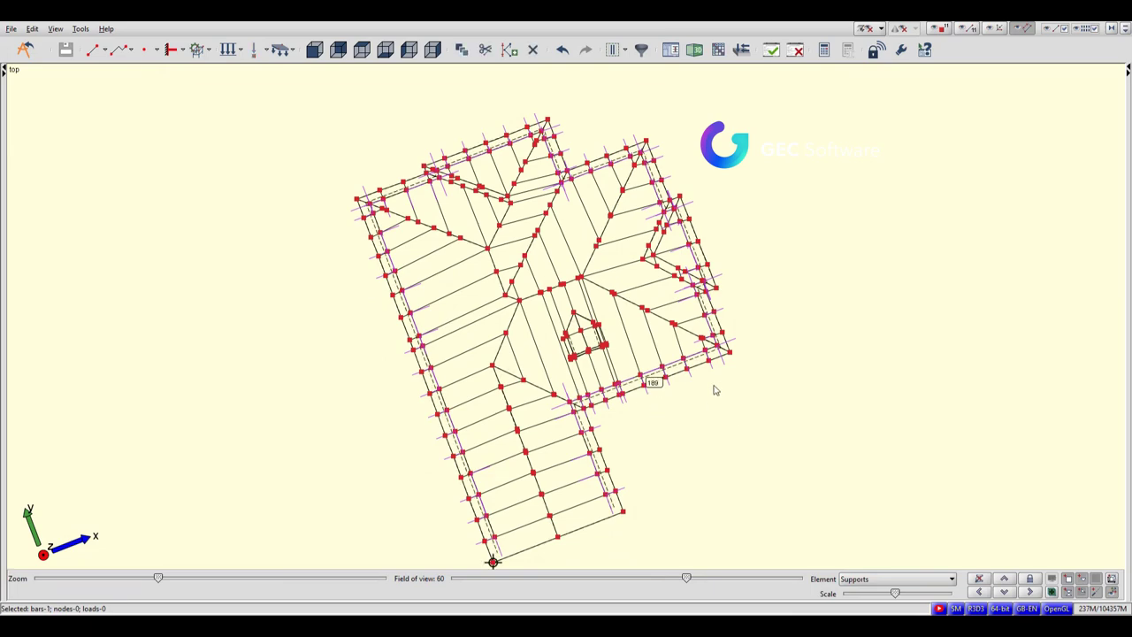
{"action": "left_click", "coordinate": [714, 390]}
{"action": "left_click", "coordinate": [654, 387]}
{"action": "scroll", "coordinate": [714, 451], "scroll_direction": "up", "scroll_amount": 1}
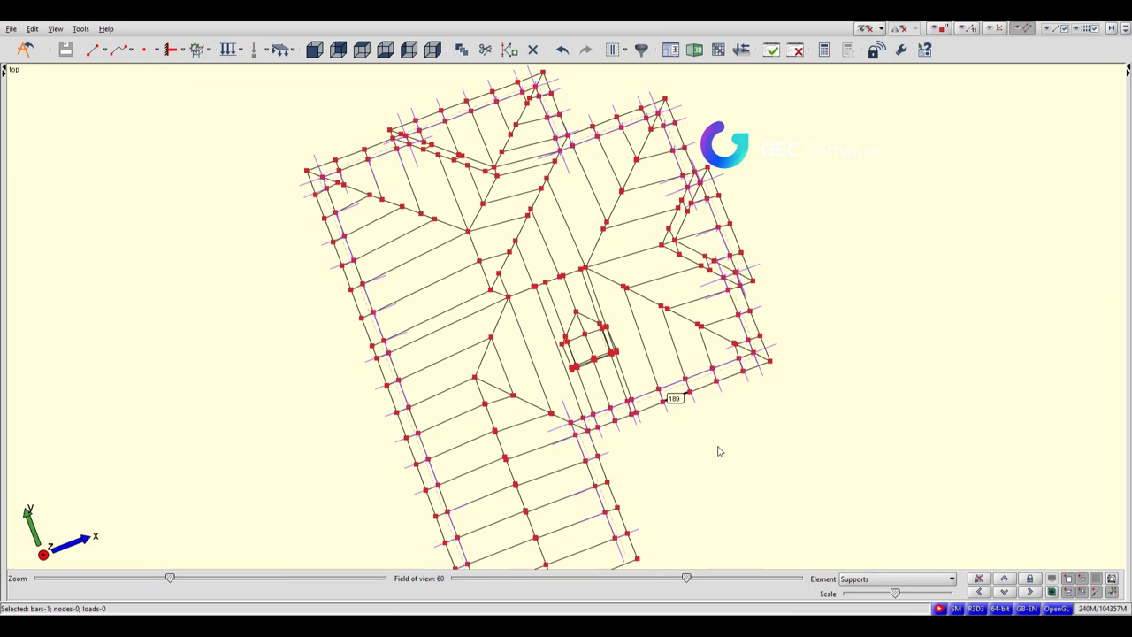
{"action": "scroll", "coordinate": [730, 426], "scroll_direction": "up", "scroll_amount": 1}
{"action": "scroll", "coordinate": [689, 447], "scroll_direction": "down", "scroll_amount": 1}
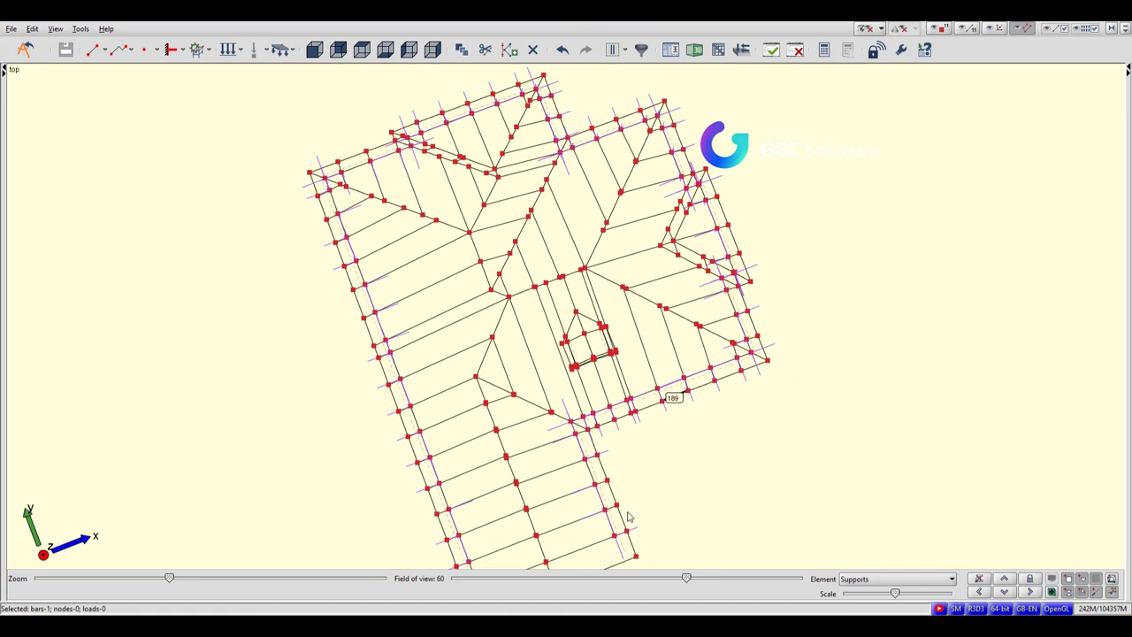
{"action": "left_click", "coordinate": [715, 405]}
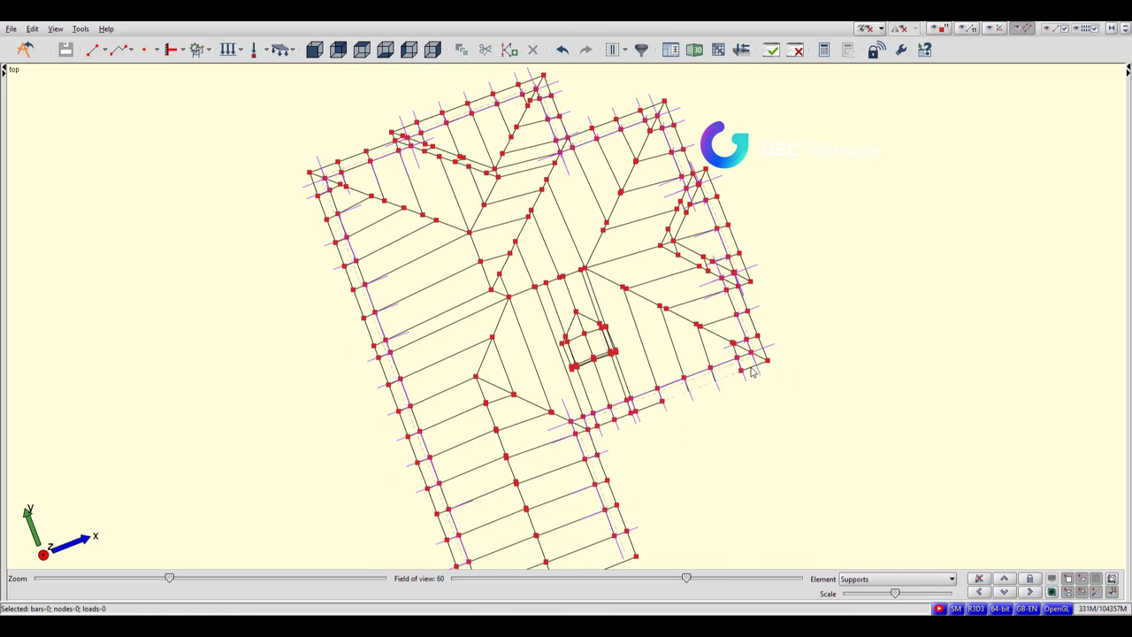
{"action": "left_click", "coordinate": [655, 406]}
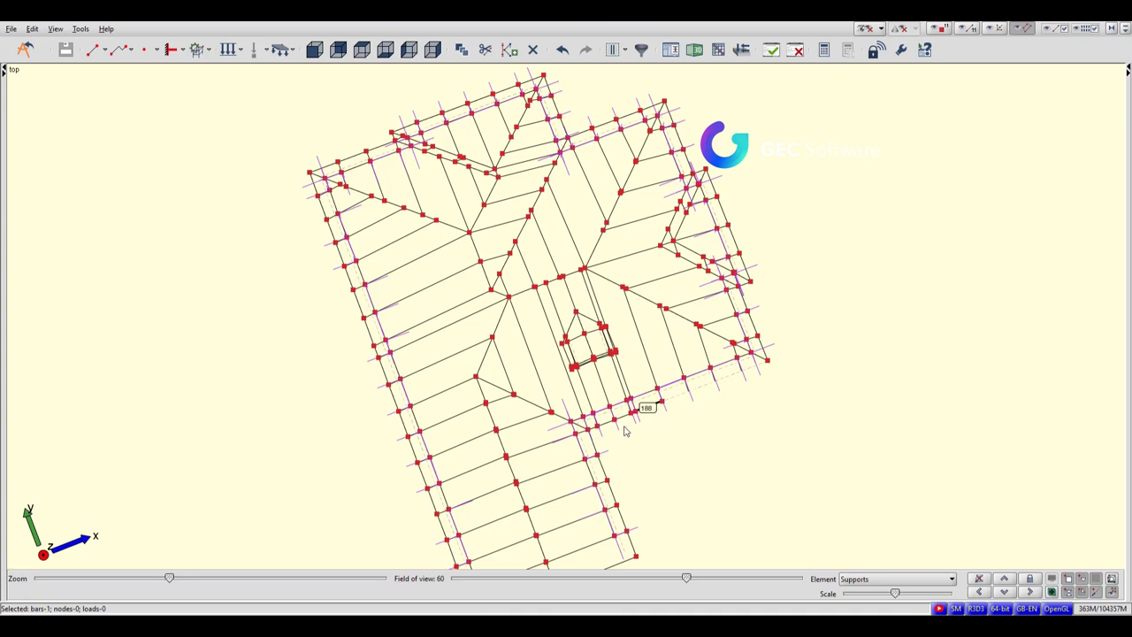
{"action": "left_click", "coordinate": [624, 430]}
{"action": "scroll", "coordinate": [626, 432], "scroll_direction": "up", "scroll_amount": 1}
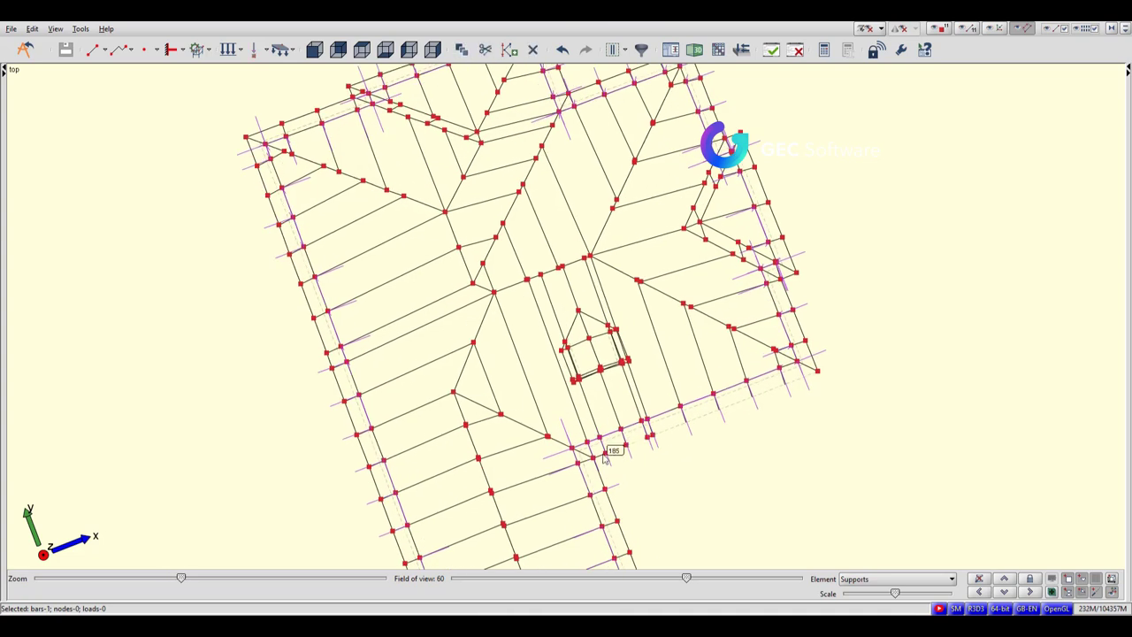
{"action": "left_click", "coordinate": [599, 457]}
{"action": "left_click", "coordinate": [619, 515]}
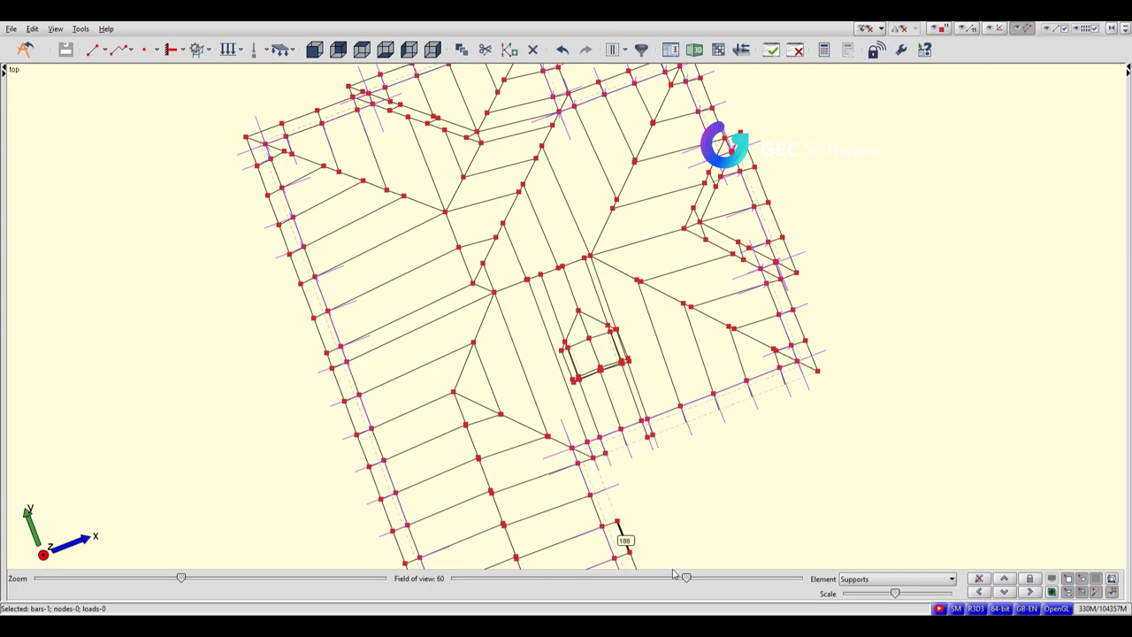
{"action": "mouse_move", "coordinate": [624, 536]}
{"action": "middle_mouse_down"}
{"action": "mouse_move", "coordinate": [661, 412]}
{"action": "mouse_move", "coordinate": [620, 378]}
{"action": "middle_mouse_up"}
{"action": "scroll", "coordinate": [620, 378], "scroll_direction": "down", "scroll_amount": 1}
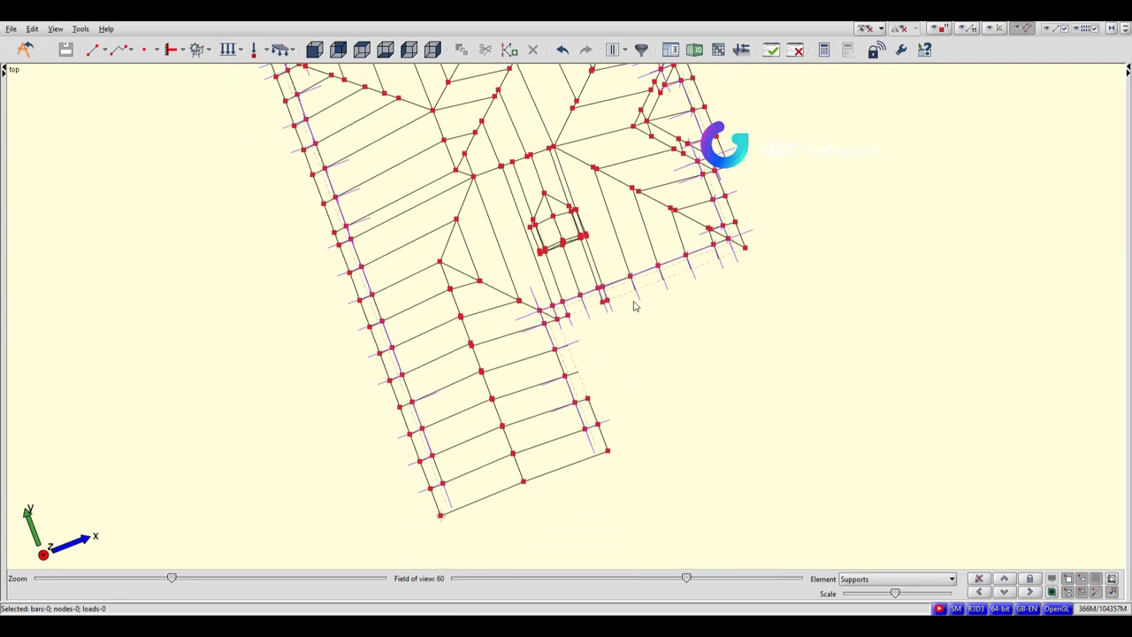
{"action": "scroll", "coordinate": [677, 277], "scroll_direction": "down", "scroll_amount": 1}
{"action": "mouse_move", "coordinate": [737, 176]}
{"action": "middle_mouse_down"}
{"action": "mouse_move", "coordinate": [741, 309]}
{"action": "mouse_move", "coordinate": [720, 380]}
{"action": "mouse_move", "coordinate": [796, 304]}
{"action": "mouse_move", "coordinate": [682, 442]}
{"action": "mouse_move", "coordinate": [669, 374]}
{"action": "mouse_move", "coordinate": [599, 396]}
{"action": "mouse_move", "coordinate": [683, 406]}
{"action": "middle_mouse_up"}
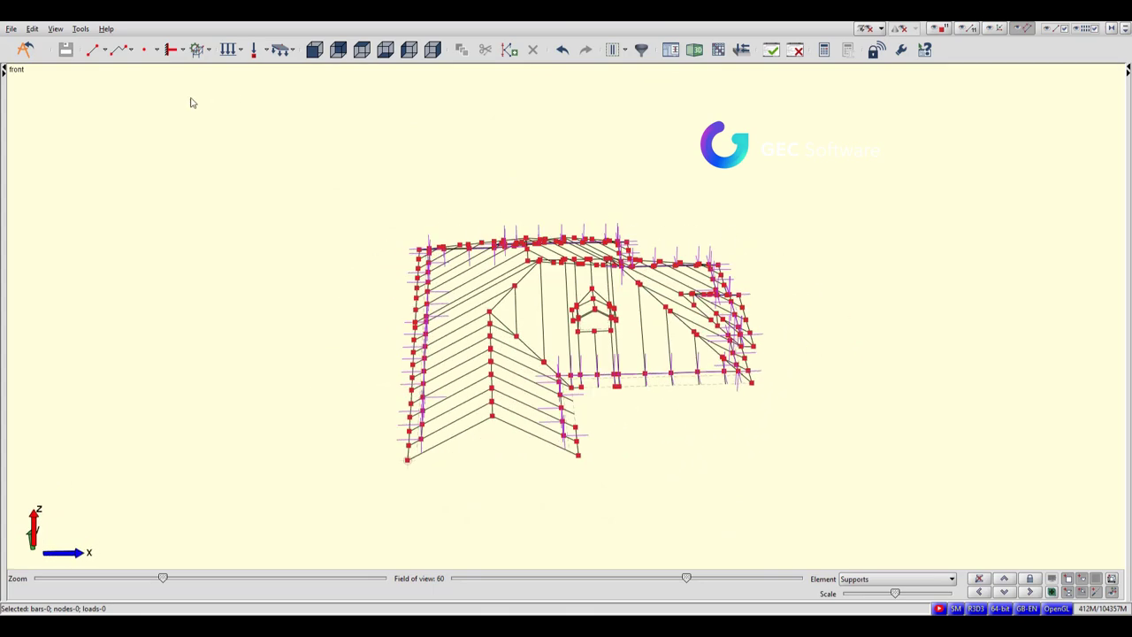
Export the RAMA timber framing back to ArCADia and return to the ArCADia plan window.
{"action": "left_click", "coordinate": [24, 51]}
{"action": "mouse_move", "coordinate": [738, 566]}
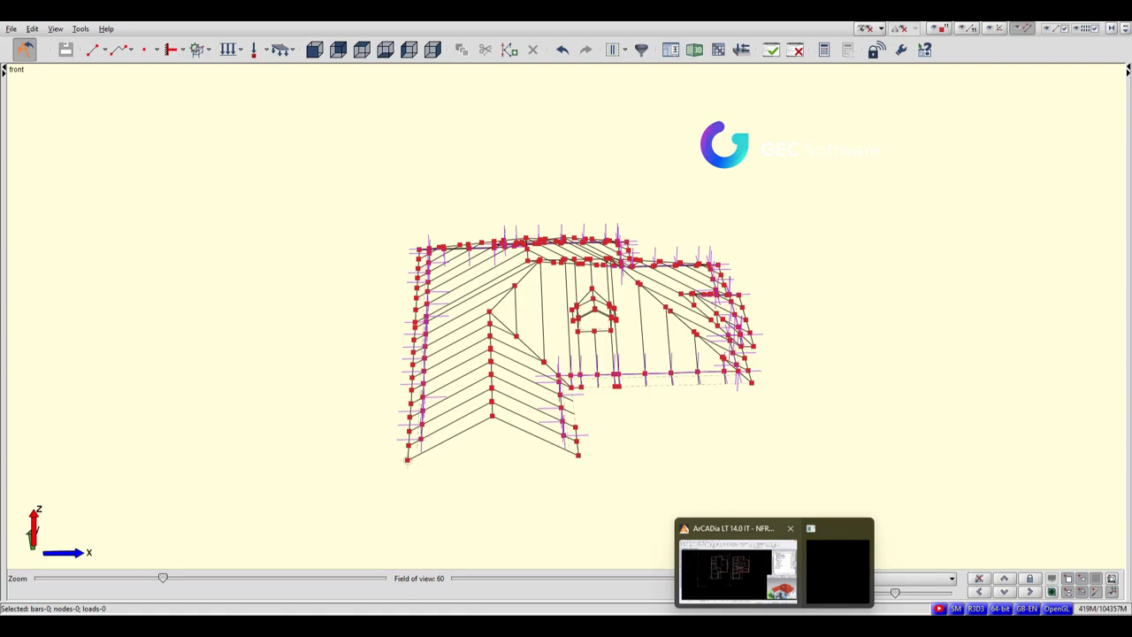
{"action": "left_click", "coordinate": [755, 584]}
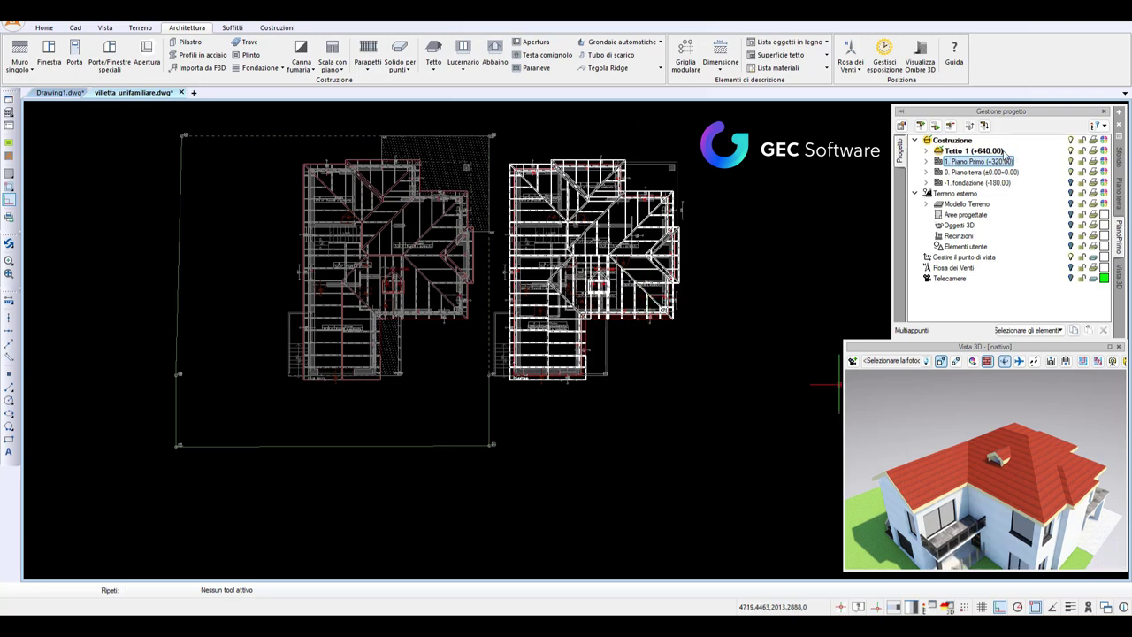
Hide Tetto 1's Pezzi di tetto roof pieces, enlarge the 3D view, and select the framing.
{"action": "left_click", "coordinate": [925, 152]}
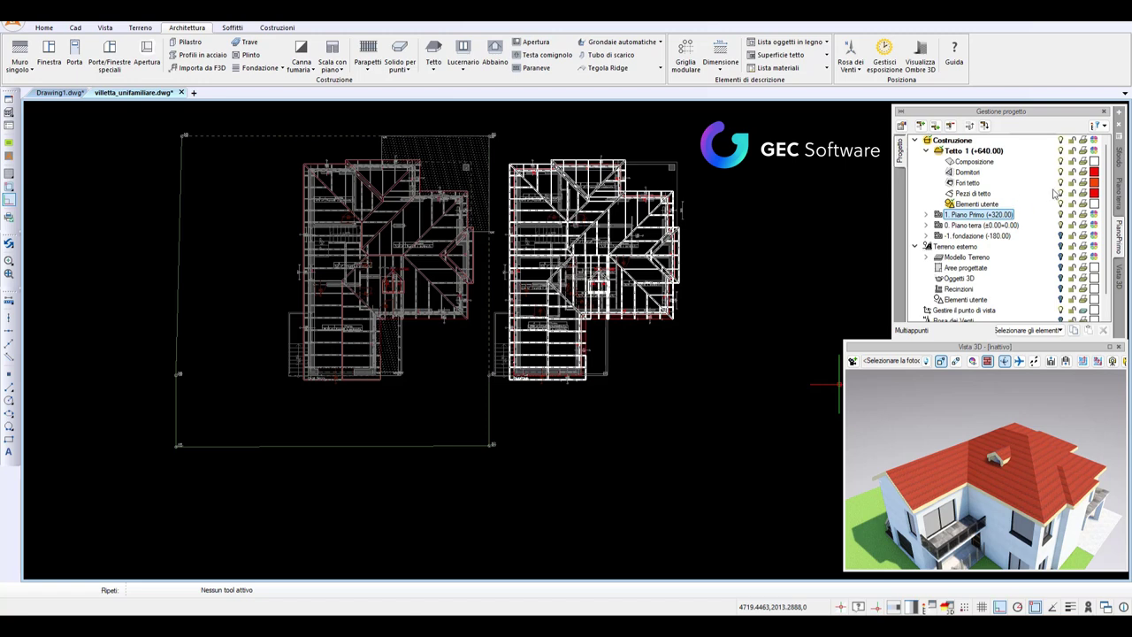
{"action": "left_click", "coordinate": [1054, 194]}
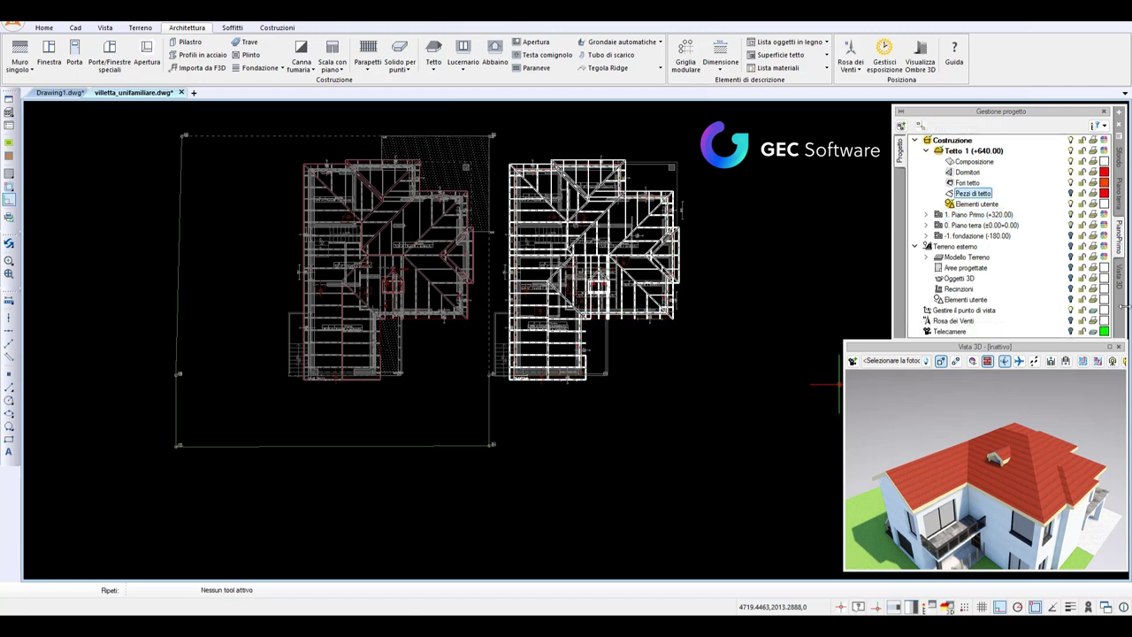
{"action": "left_click", "coordinate": [1071, 192]}
{"action": "scroll", "coordinate": [993, 478], "scroll_direction": "up", "scroll_amount": 3}
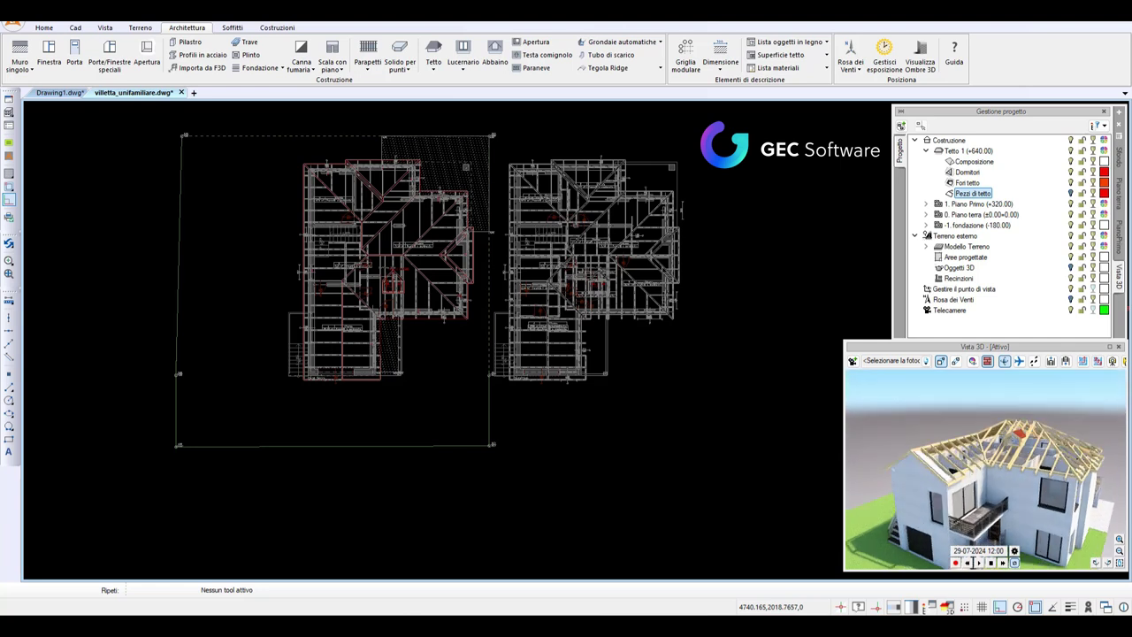
{"action": "scroll", "coordinate": [992, 479], "scroll_direction": "up", "scroll_amount": 2}
{"action": "left_click_drag", "start_coordinate": [992, 478], "coordinate": [919, 468]}
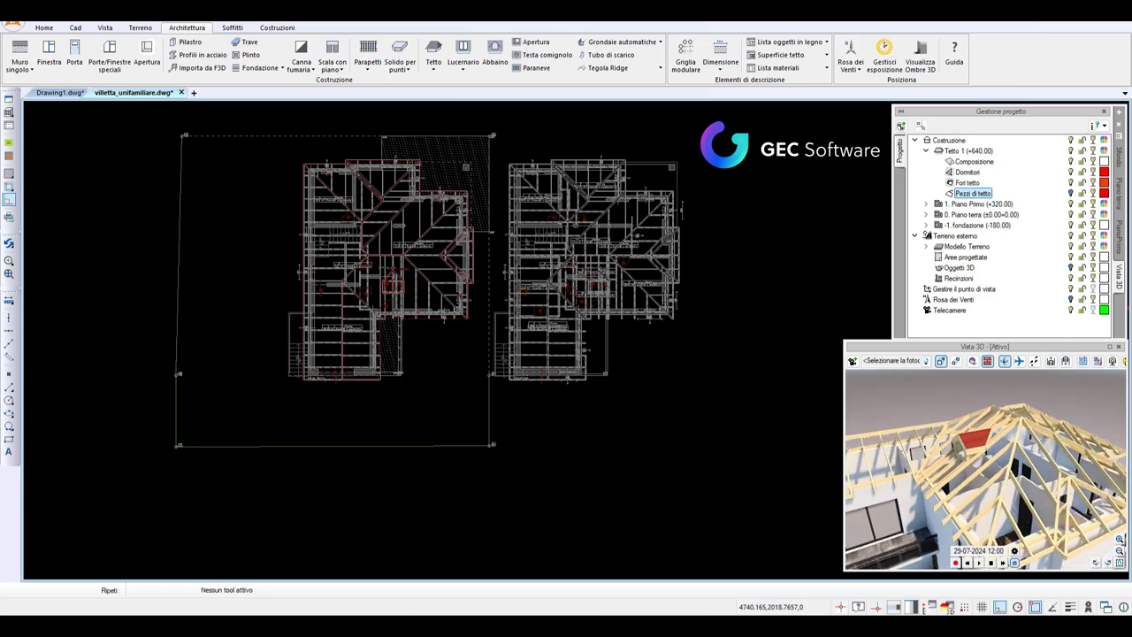
{"action": "left_click", "coordinate": [1112, 349]}
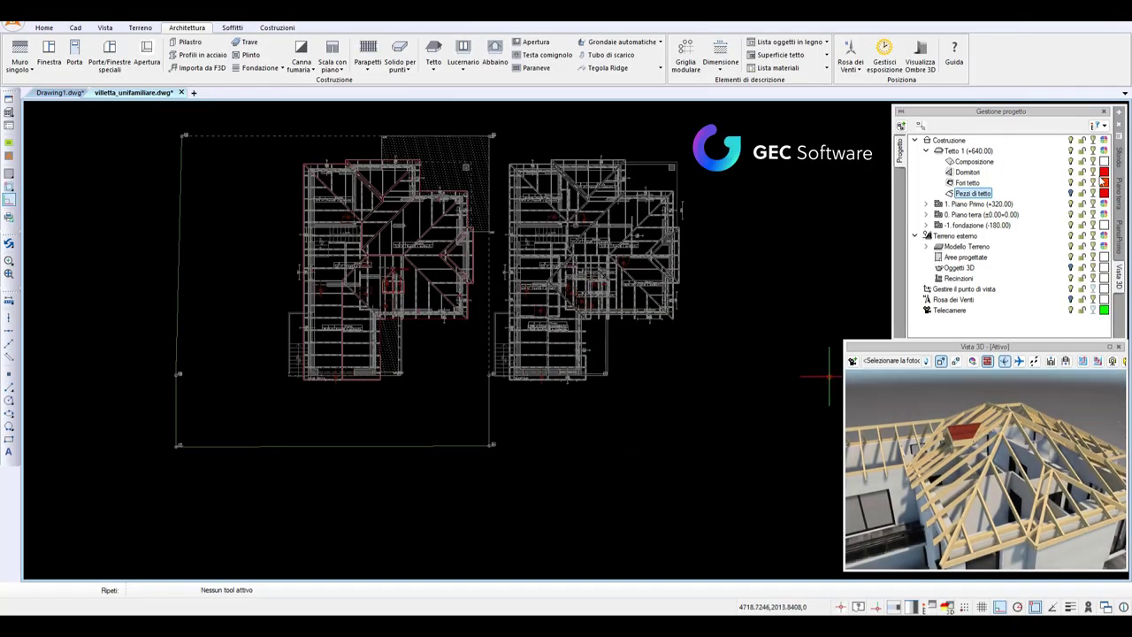
{"action": "left_click", "coordinate": [592, 265]}
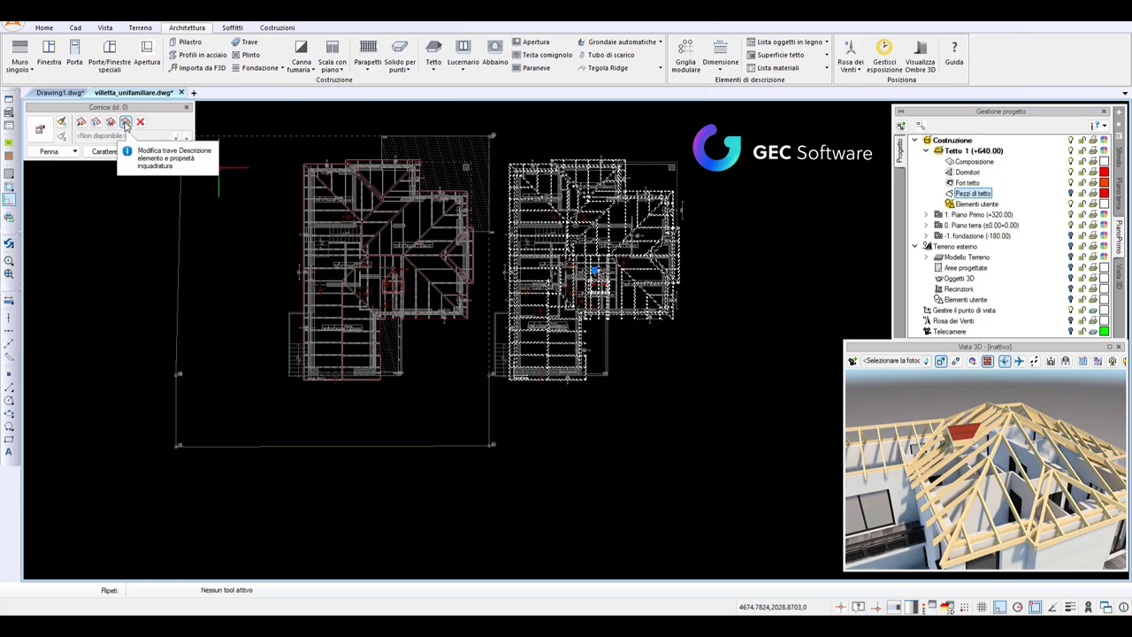
Untick 'Mostra gronda' in the roof framing's properties to hide the eaves.
{"action": "left_click", "coordinate": [124, 124]}
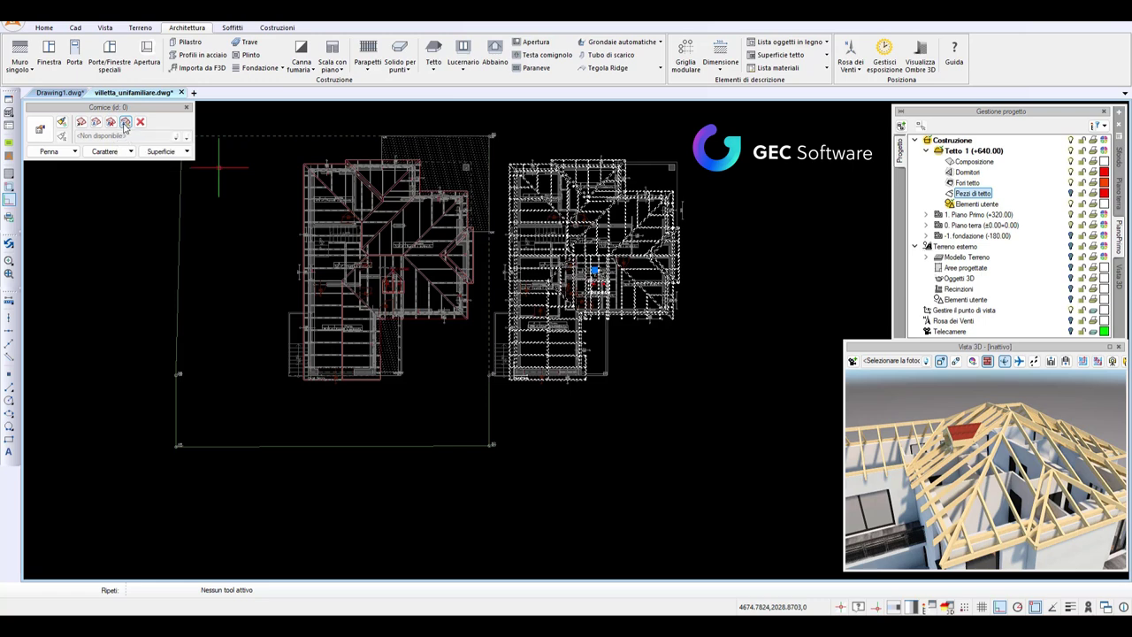
{"action": "left_click", "coordinate": [111, 125]}
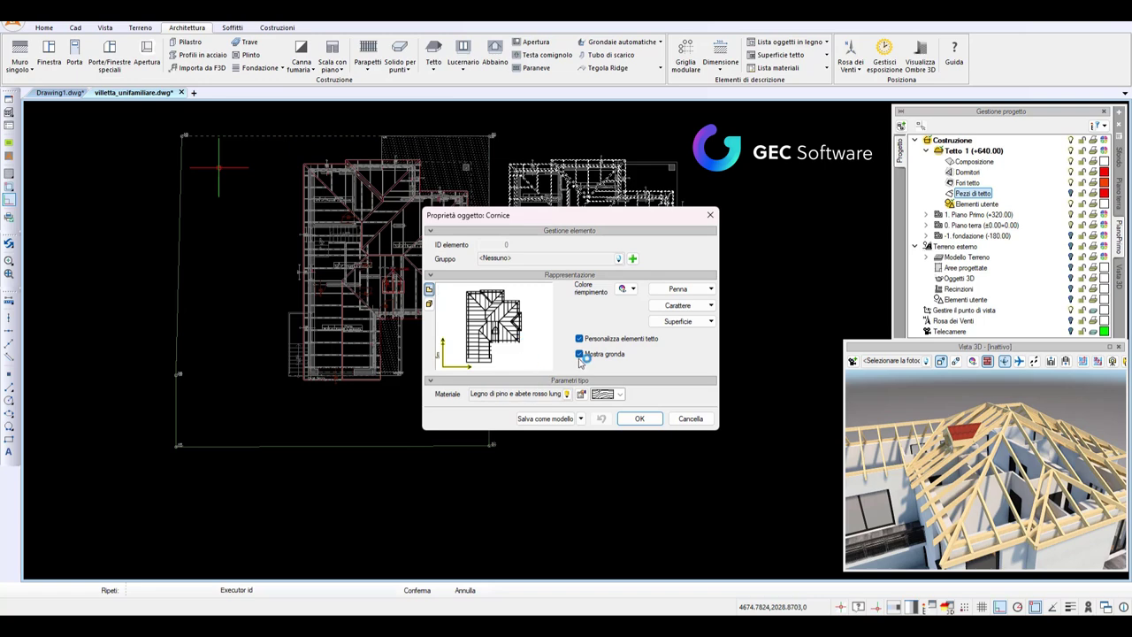
{"action": "left_click", "coordinate": [579, 354]}
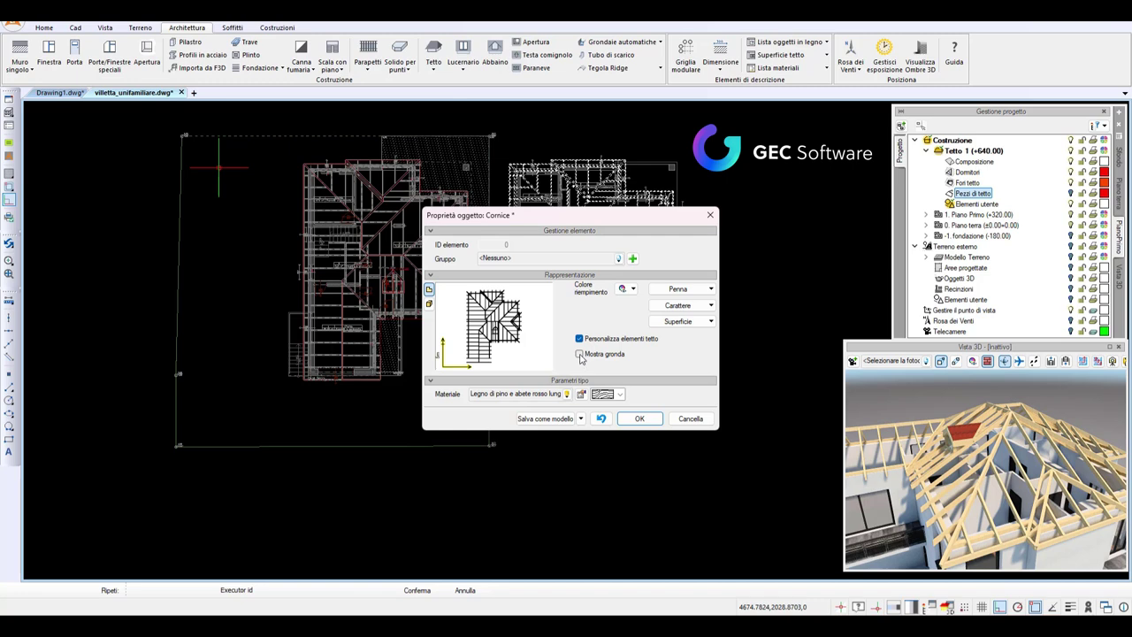
{"action": "left_click", "coordinate": [638, 419]}
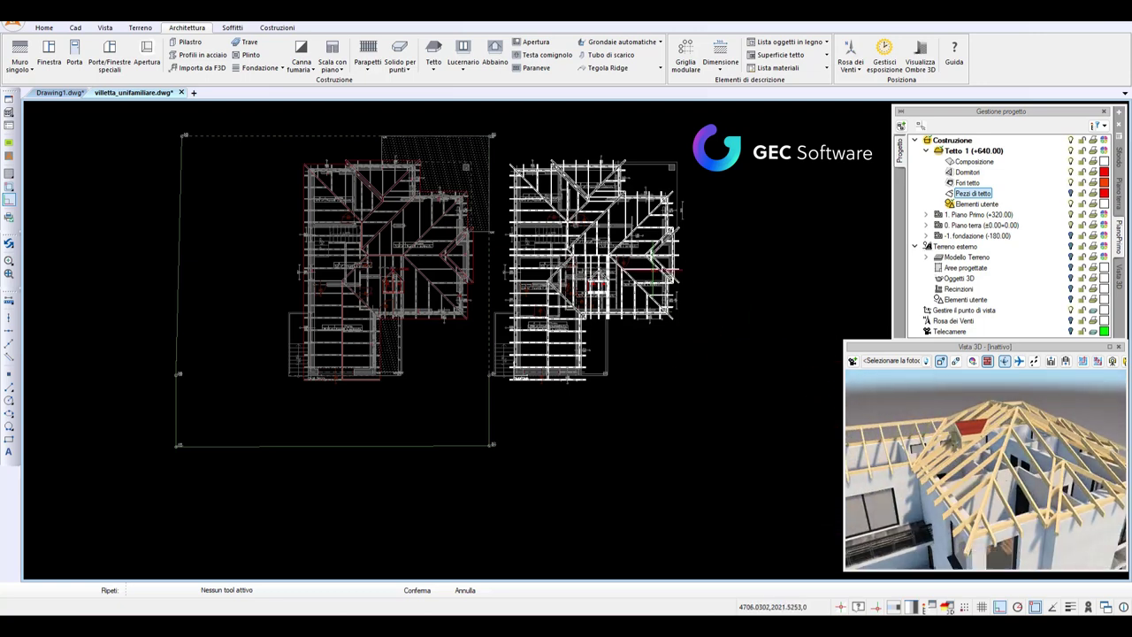
Apply the Legno 03 wood surface to the roof framing and view it from two facades.
{"action": "left_click", "coordinate": [637, 272]}
{"action": "left_click", "coordinate": [163, 152]}
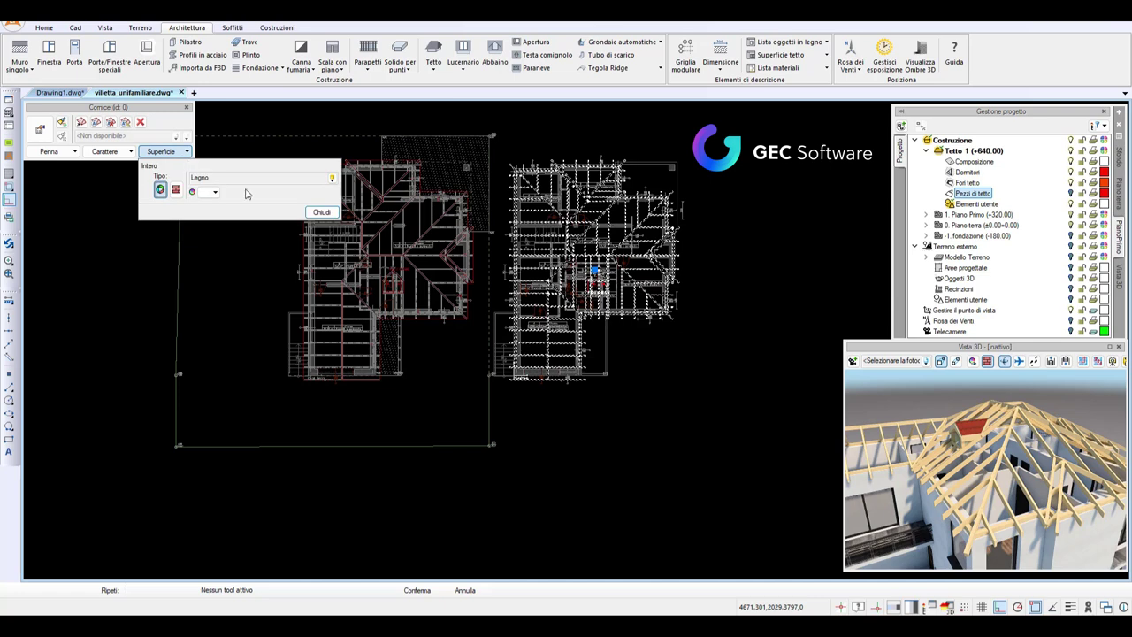
{"action": "left_click", "coordinate": [331, 179]}
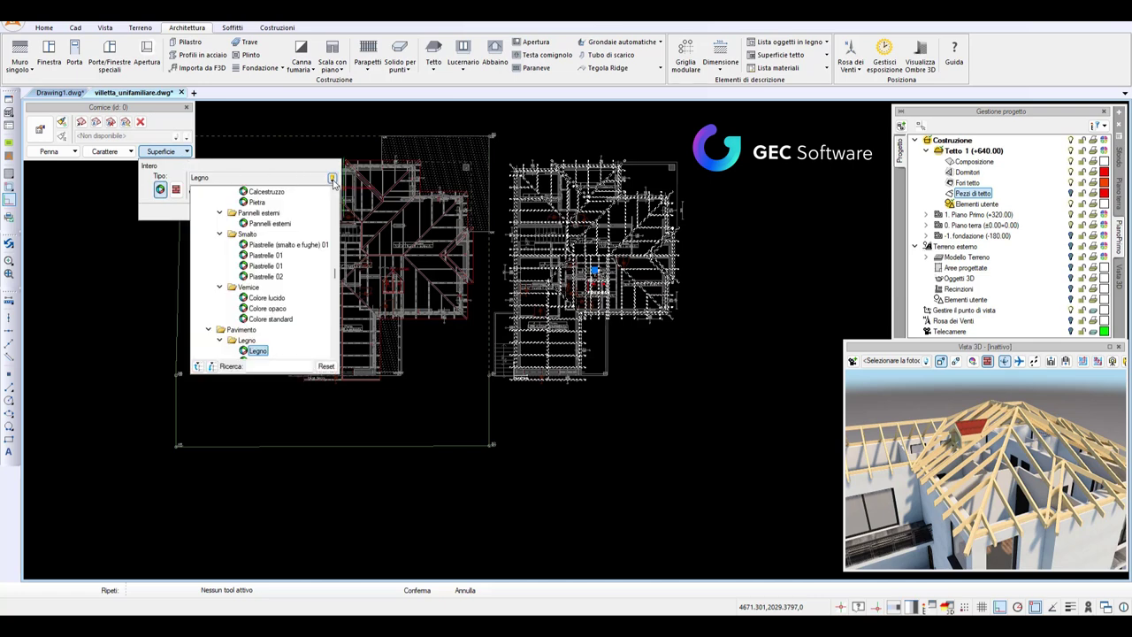
{"action": "left_click", "coordinate": [263, 353]}
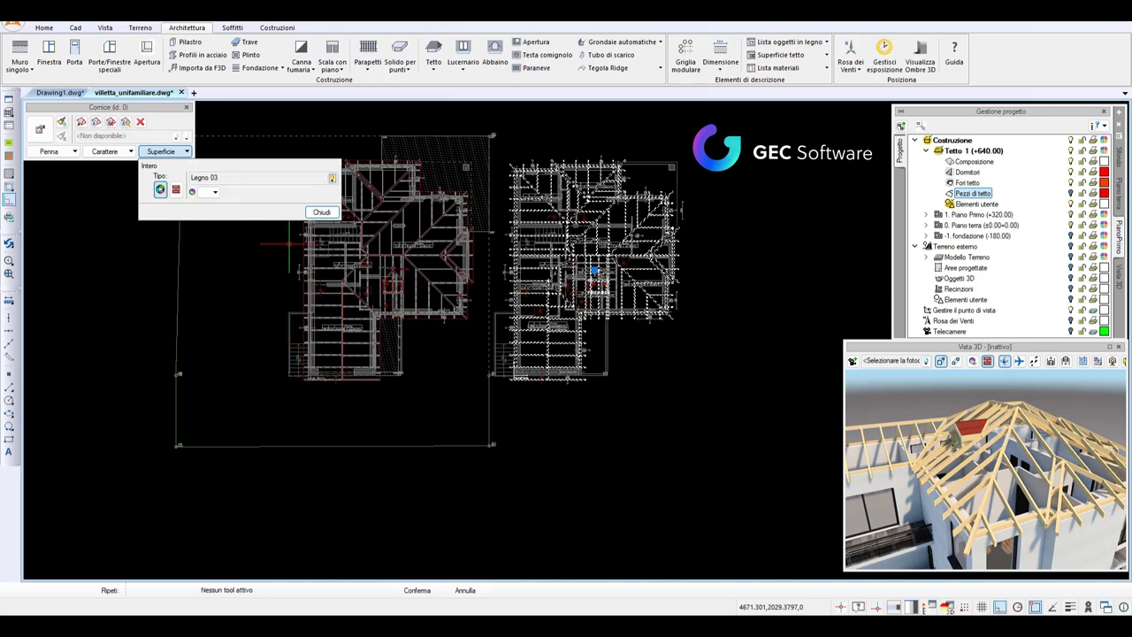
{"action": "left_click", "coordinate": [321, 212]}
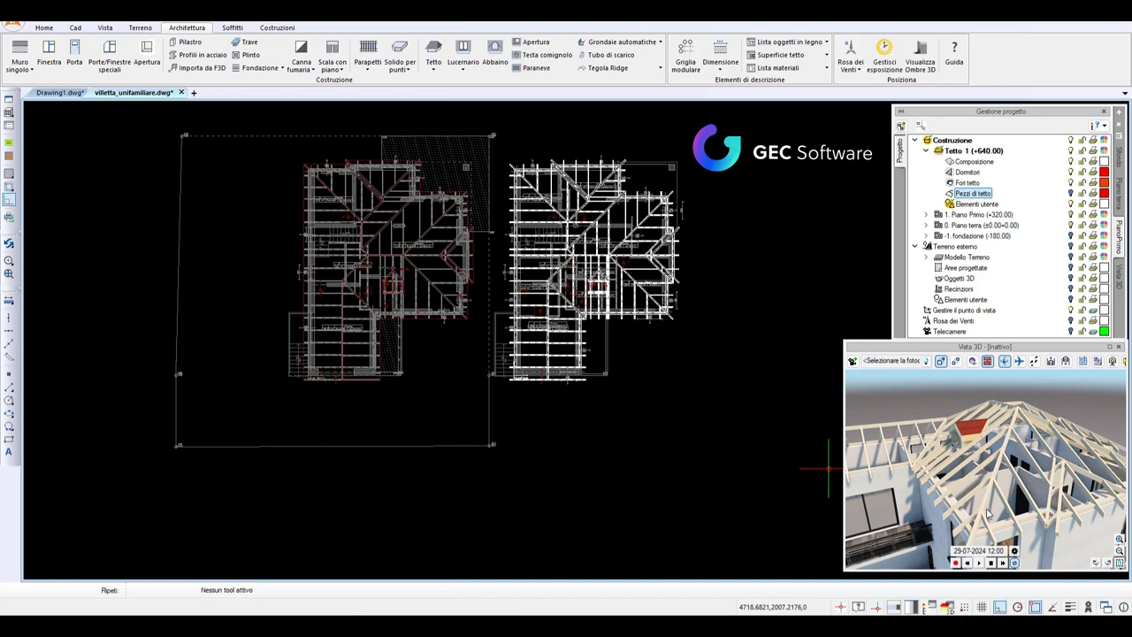
{"action": "left_click_drag", "start_coordinate": [989, 515], "coordinate": [1004, 504]}
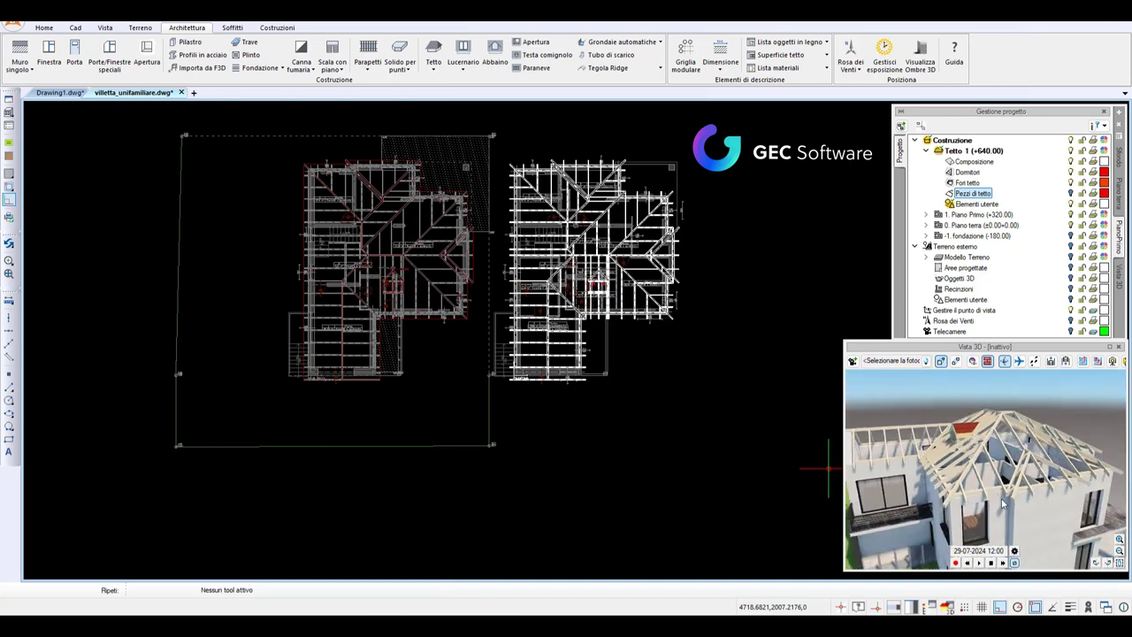
{"action": "left_click_drag", "start_coordinate": [1004, 504], "coordinate": [951, 505]}
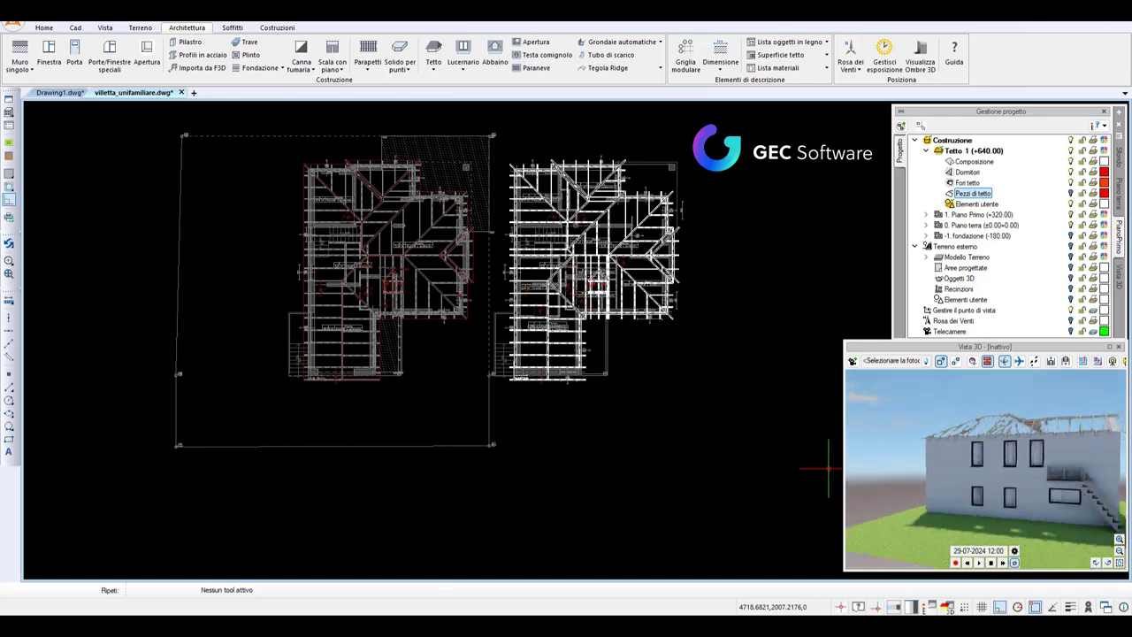